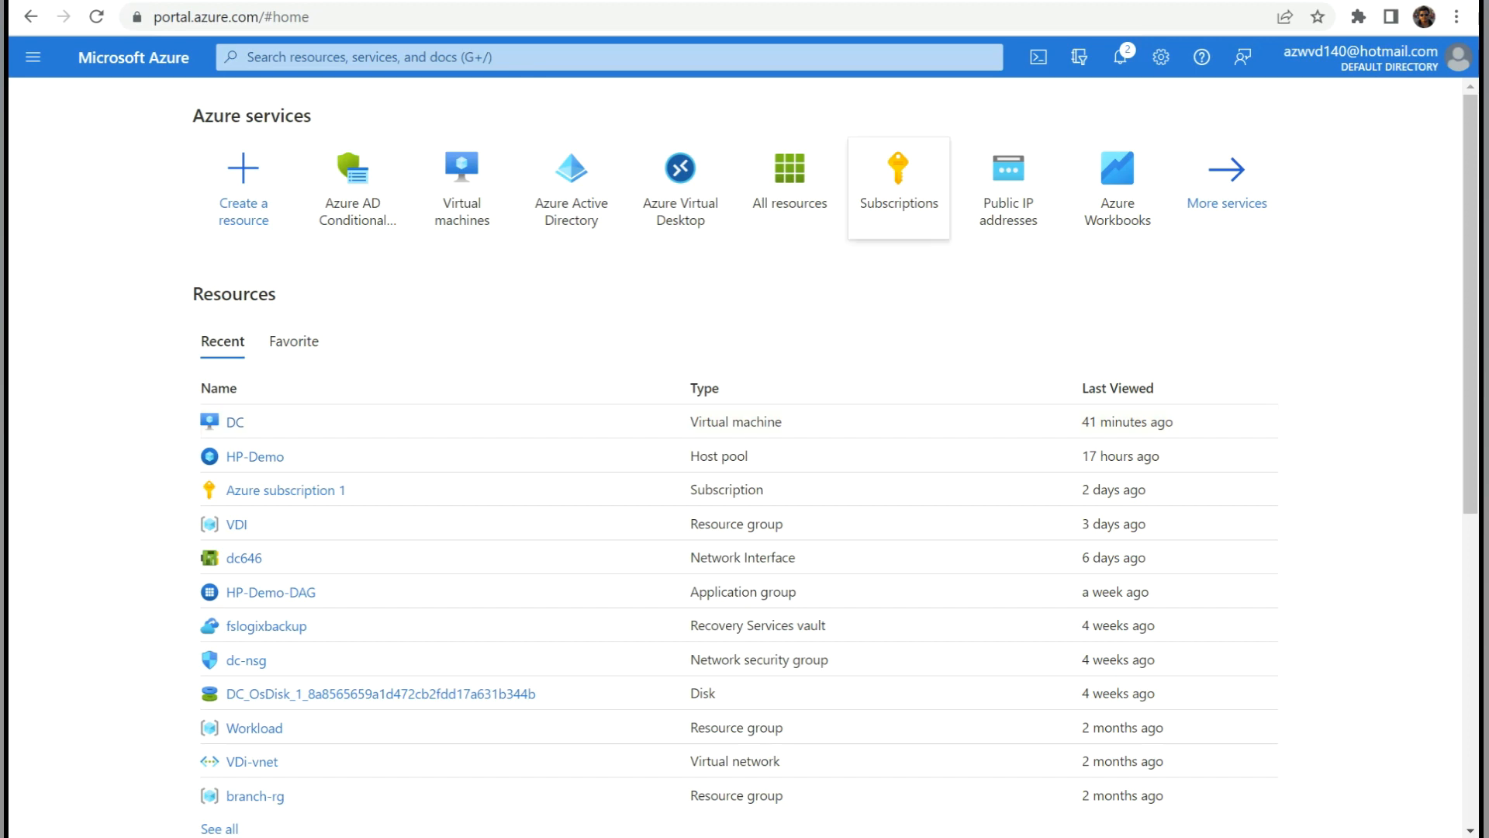
Create a new Conditional Access policy named 'Block-personal Device' and open its user assignments.
left_click(609, 57)
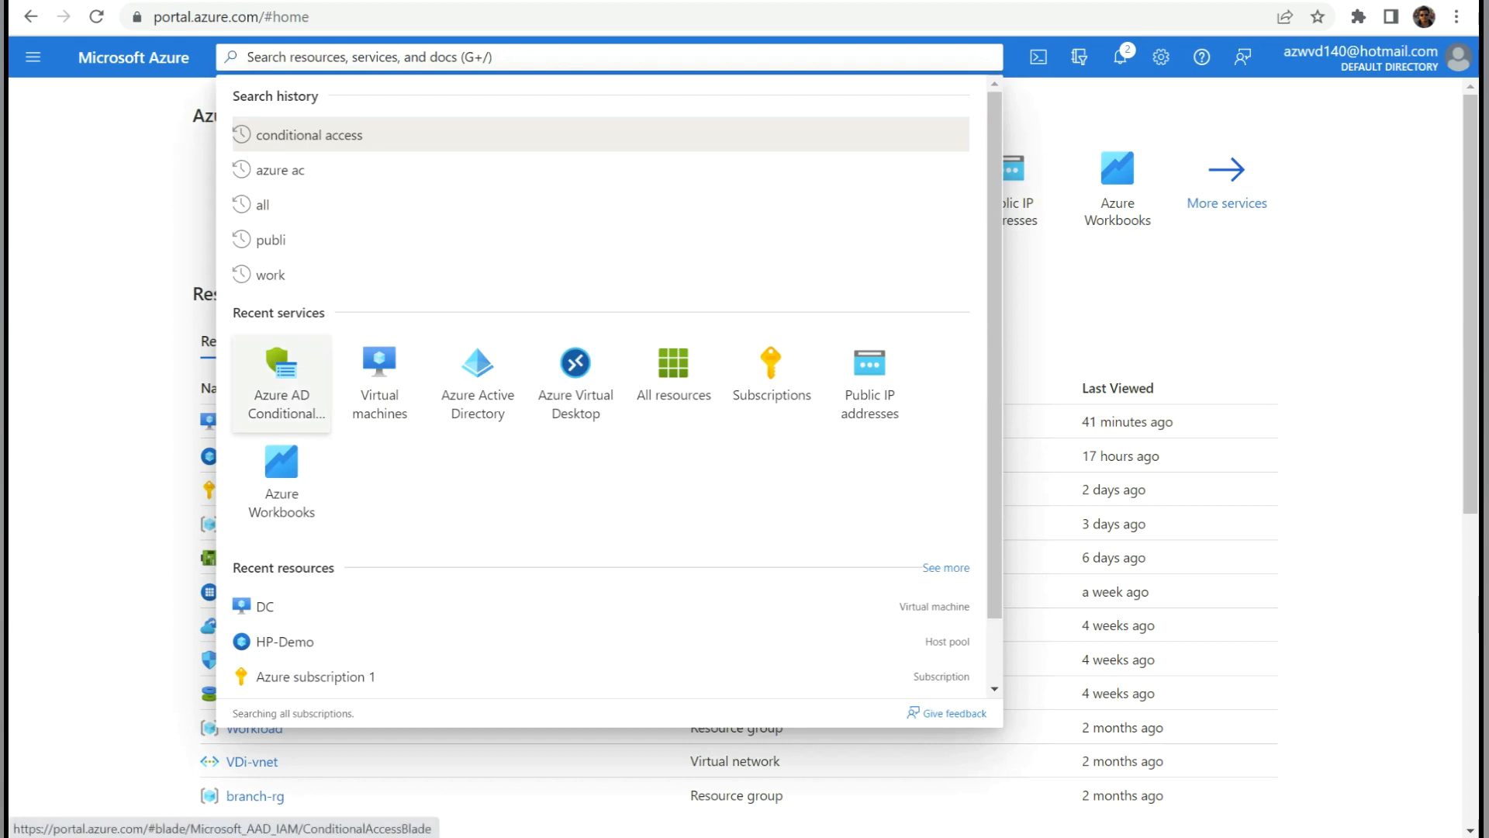
left_click(282, 380)
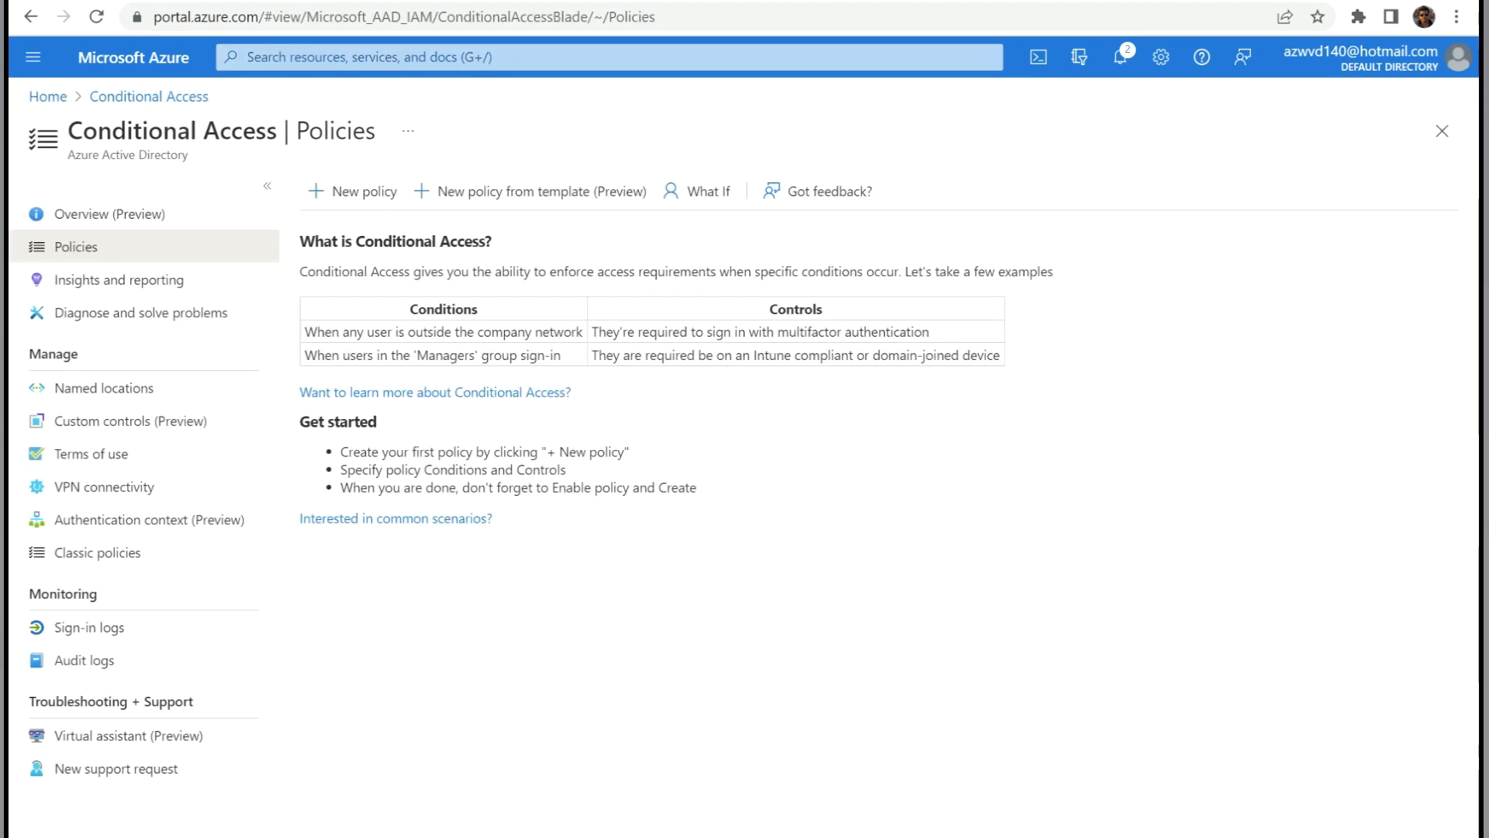
left_click(354, 191)
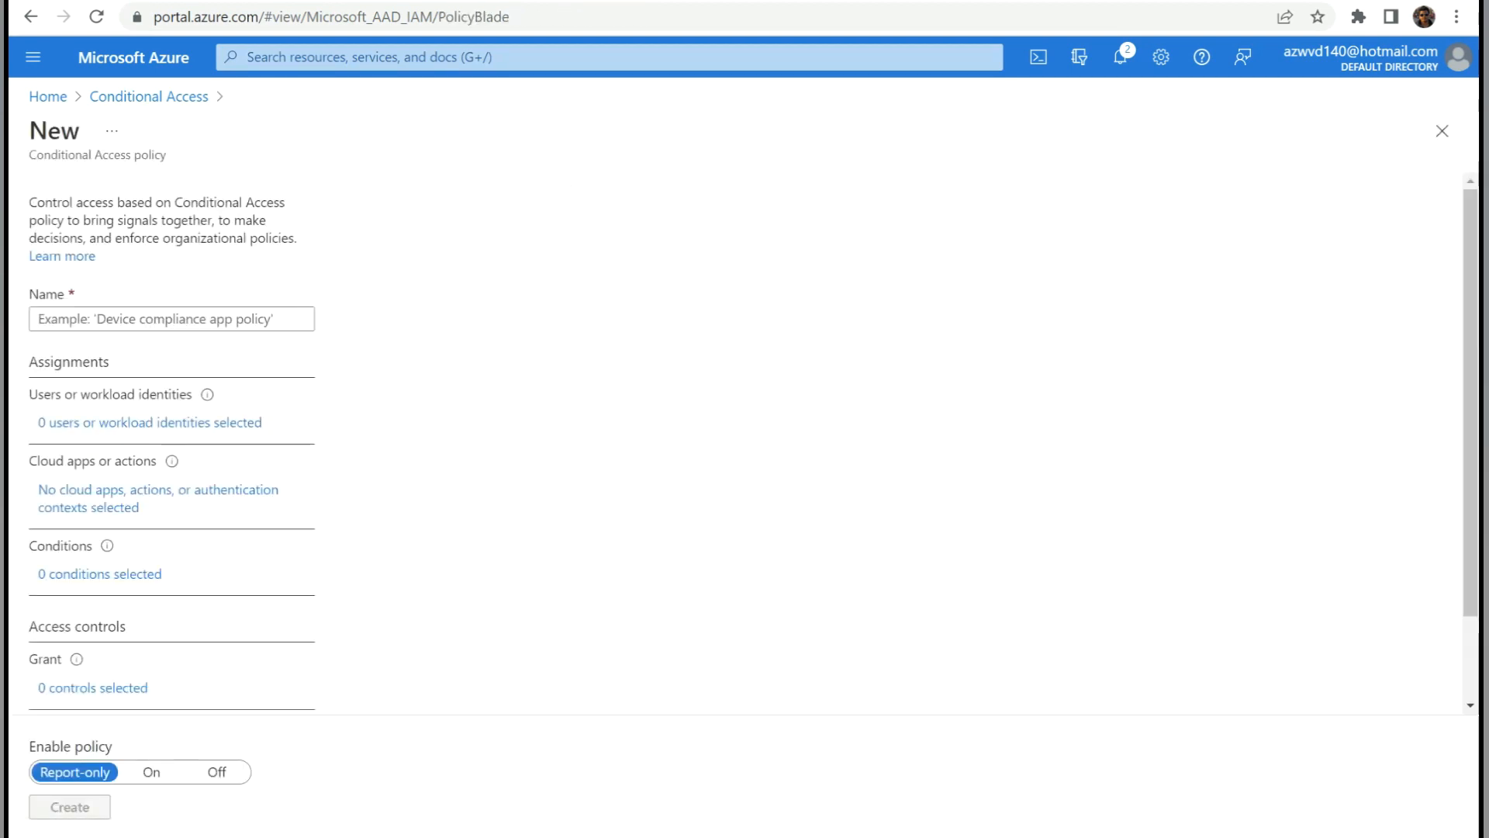
left_click(172, 319)
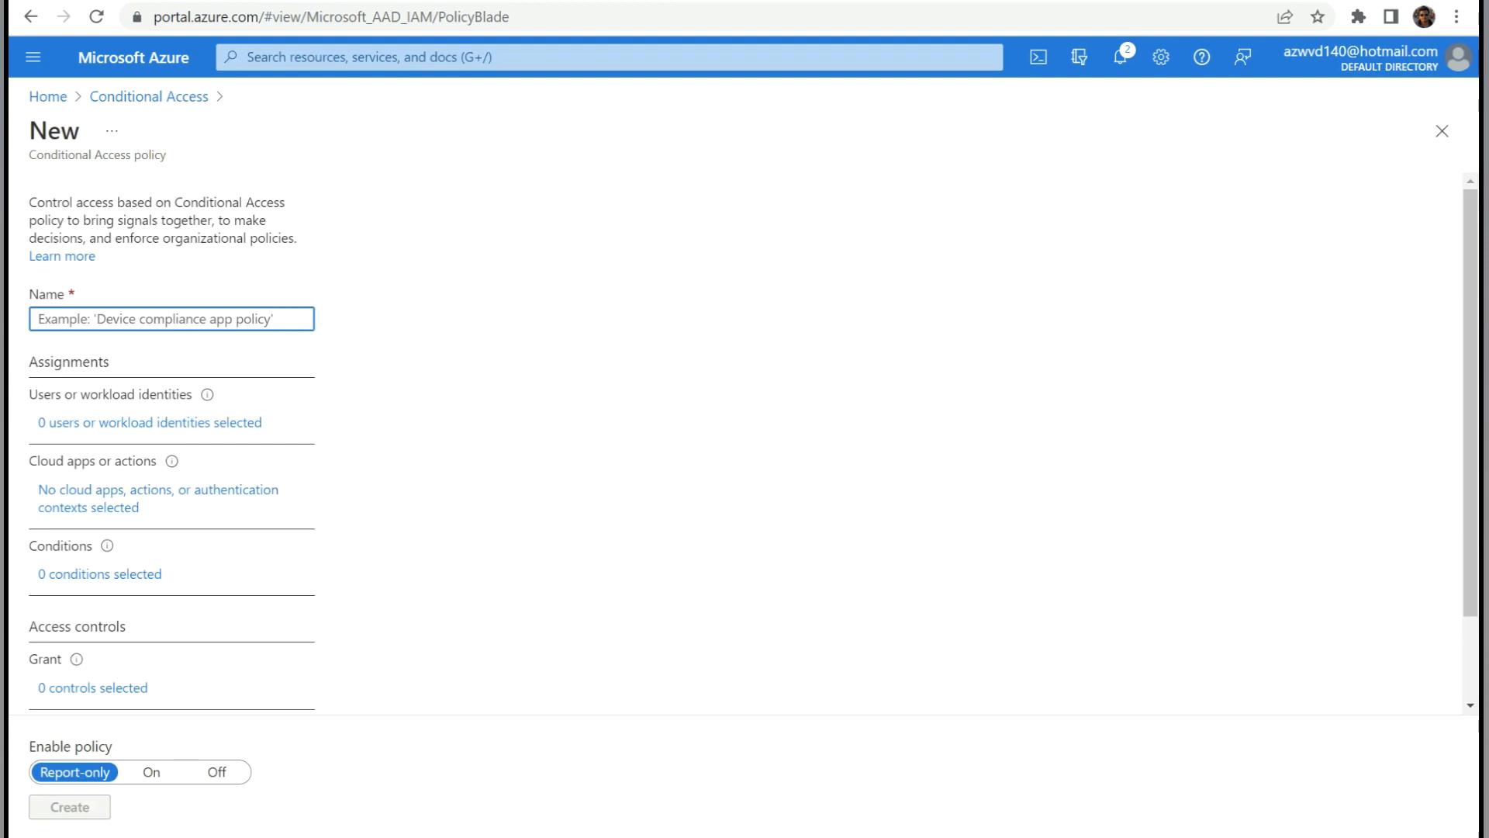
type("Block-")
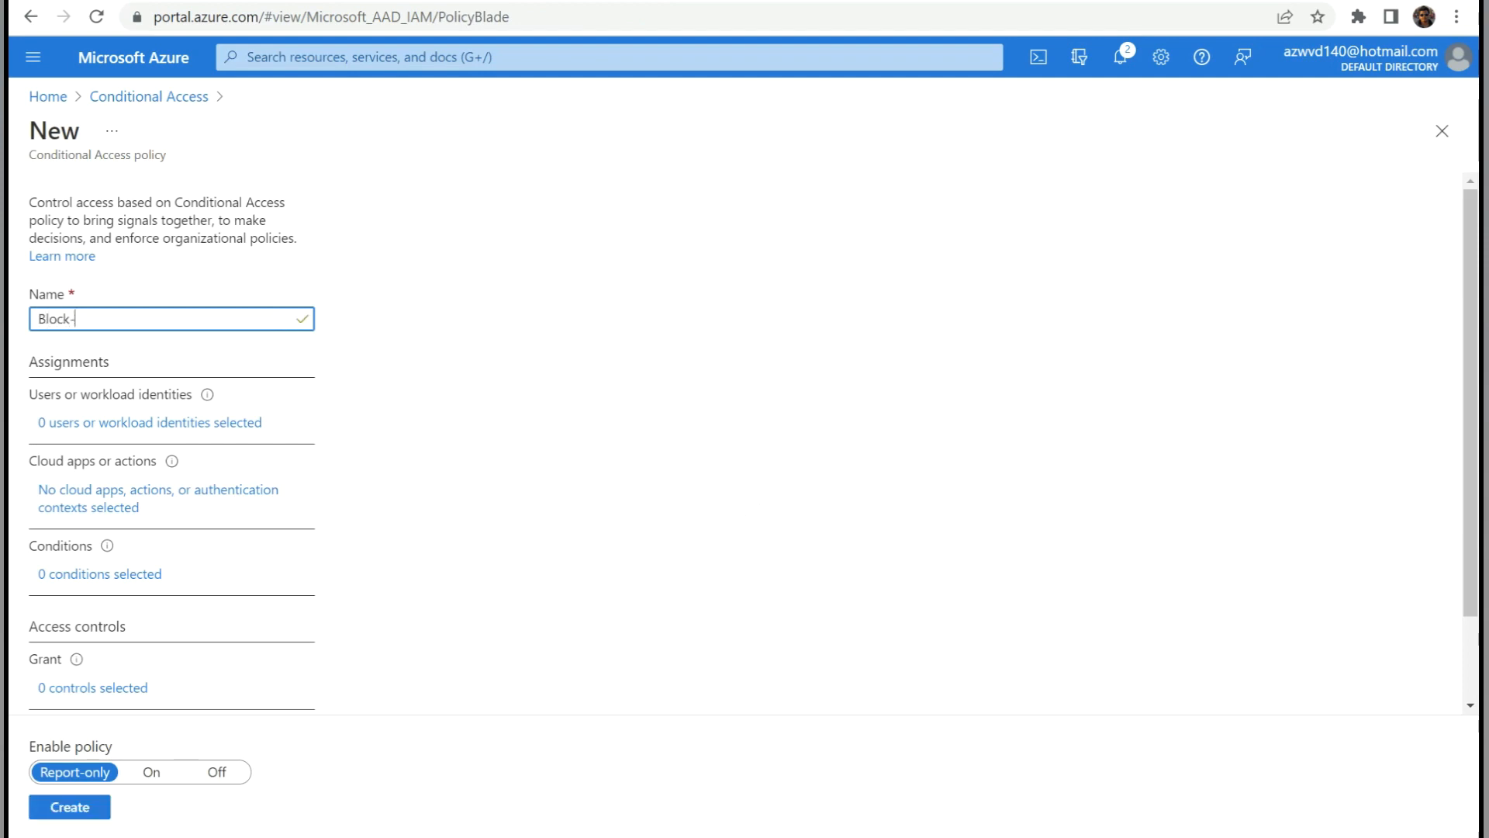
type("personal Device")
left_click(150, 422)
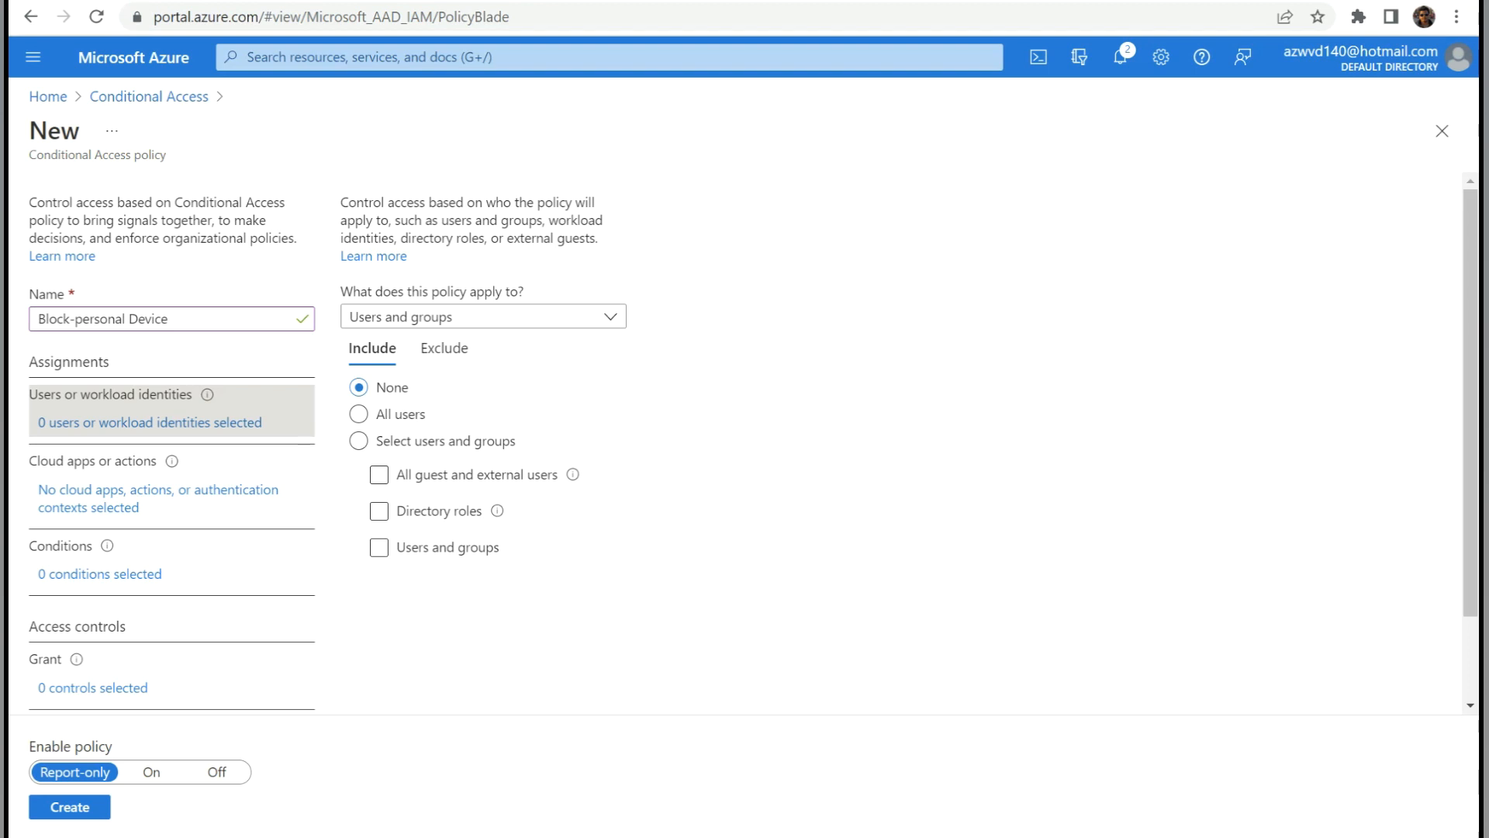
Limit the policy to the single test user found by searching 'fstest'.
left_click(358, 440)
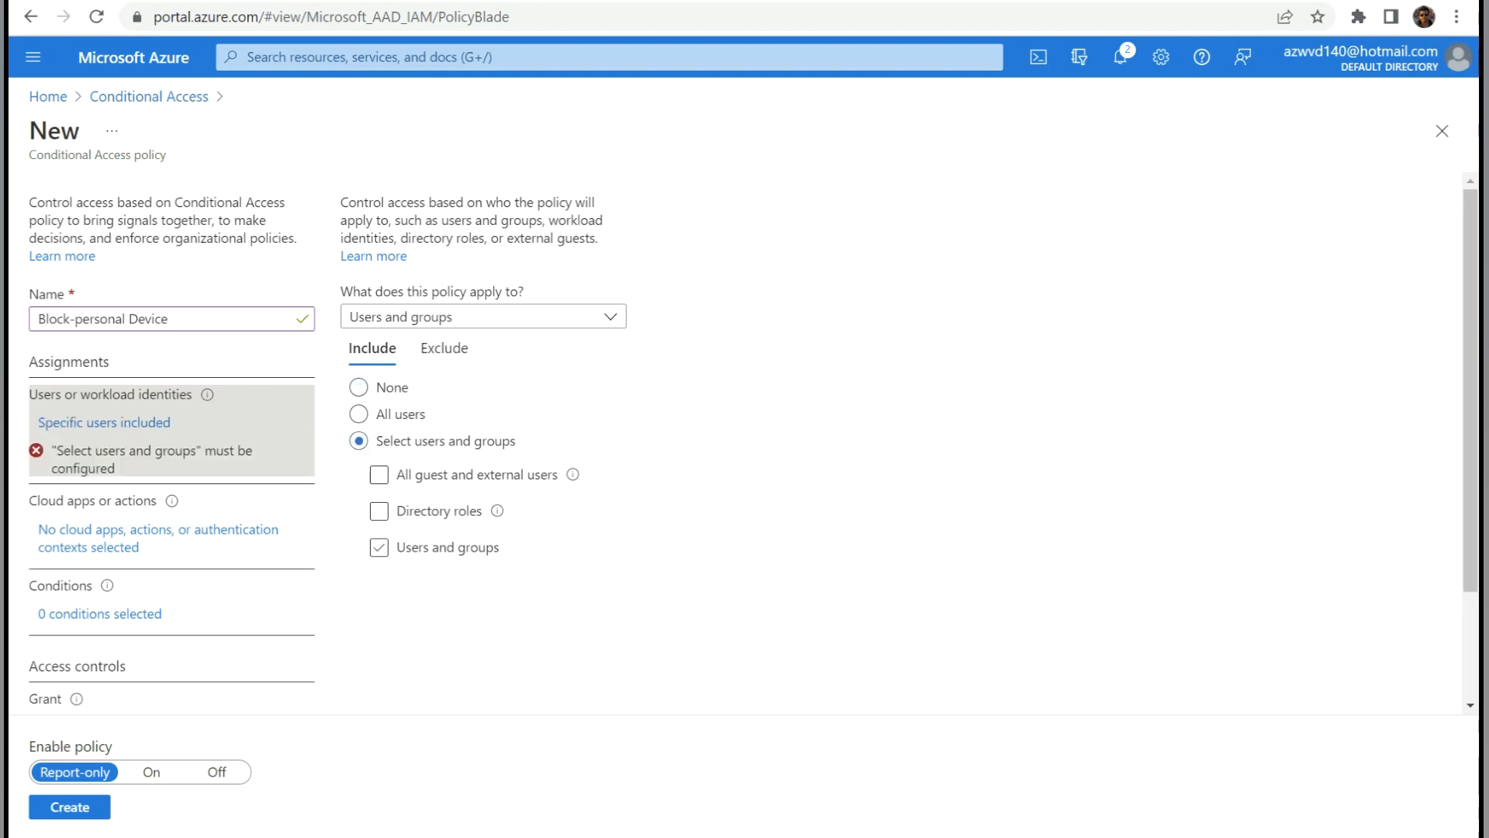
left_click(379, 547)
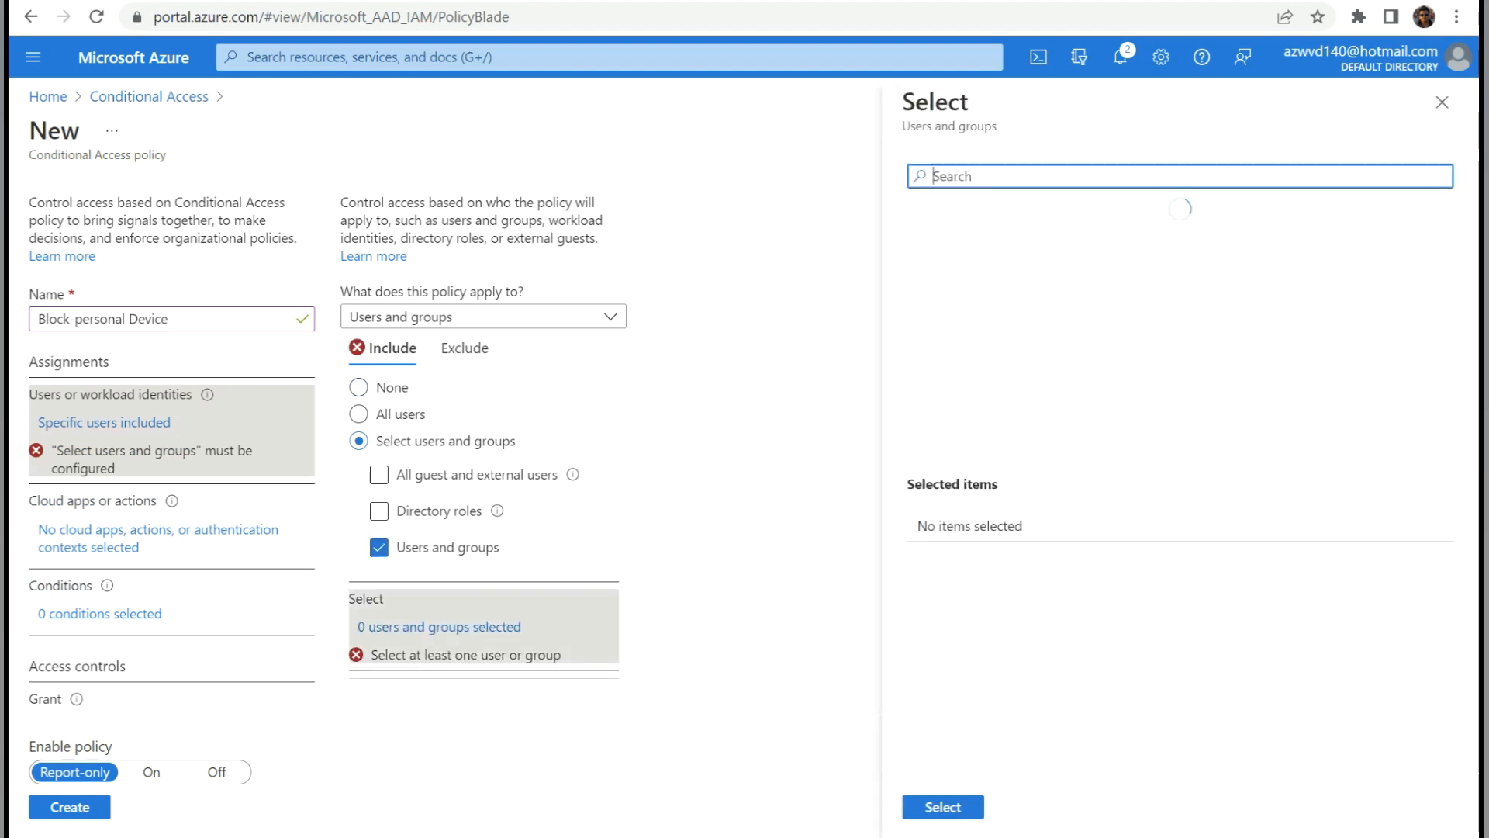
type("fstest")
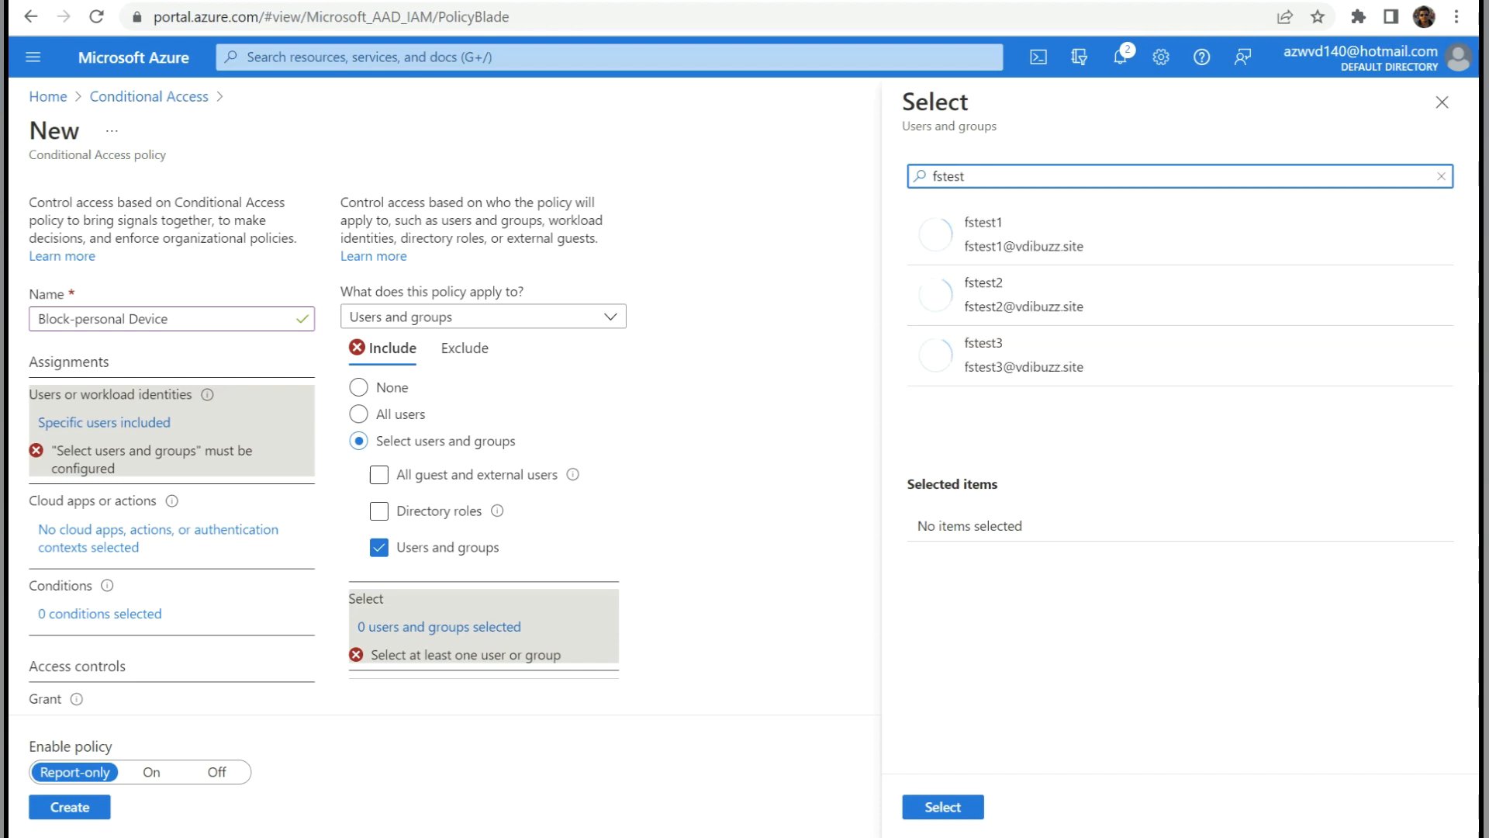
left_click(1024, 355)
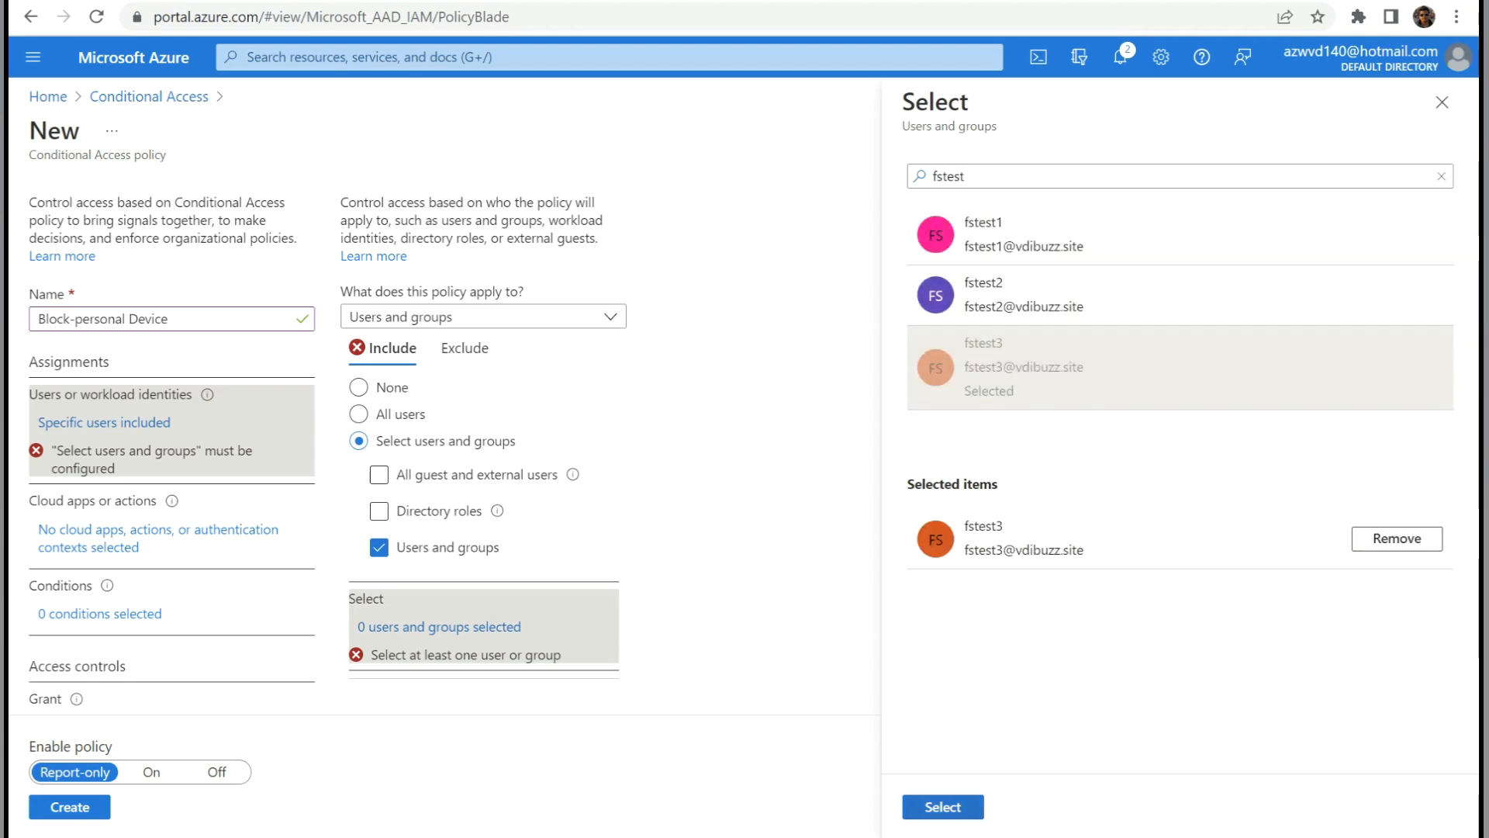
left_click(943, 806)
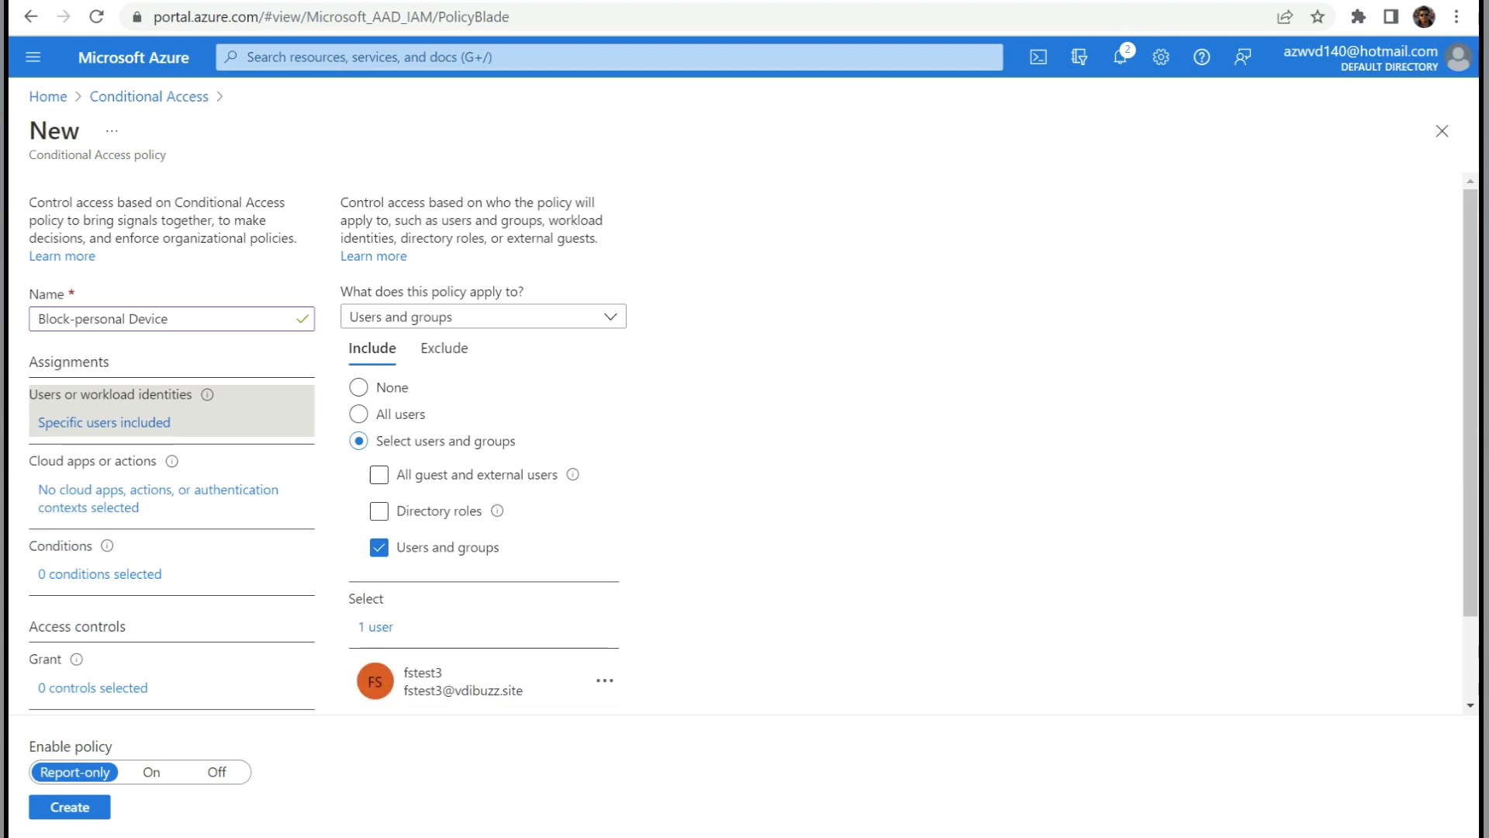
left_click(155, 489)
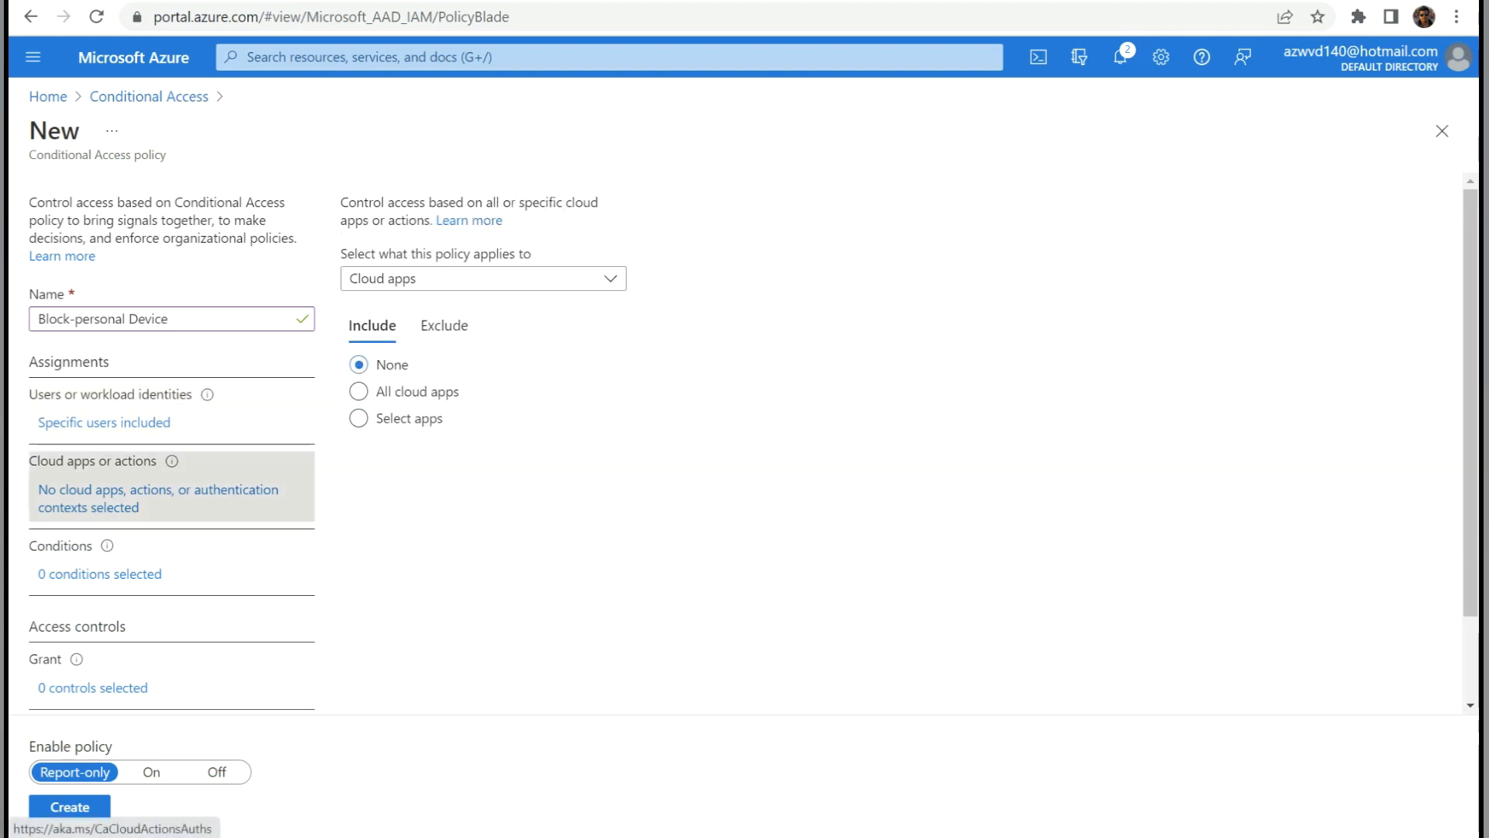
Target the Azure Virtual Desktop and Citrix Virtual Apps and Desktops cloud apps.
left_click(360, 418)
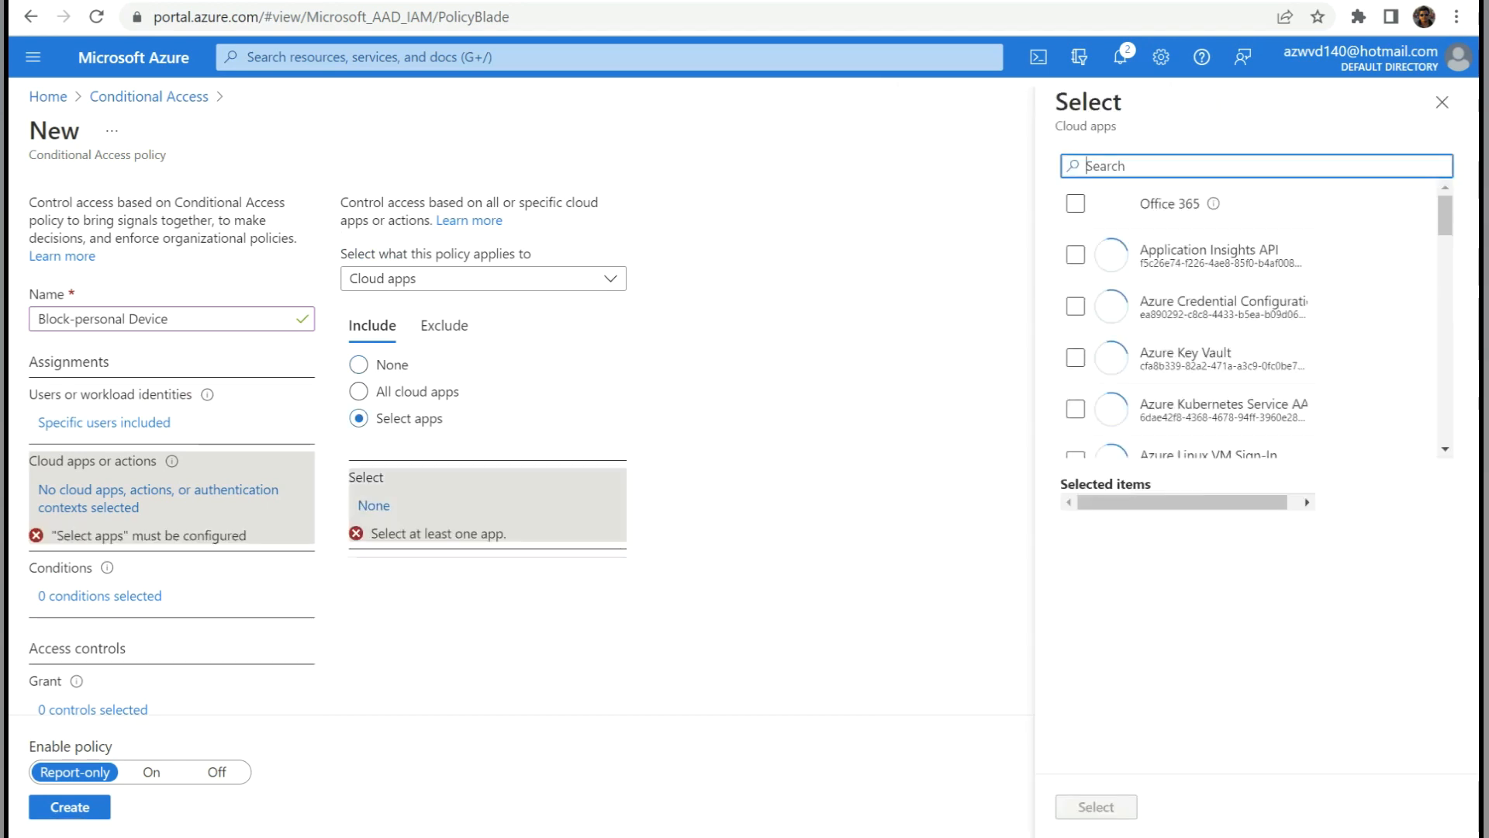
type("azure")
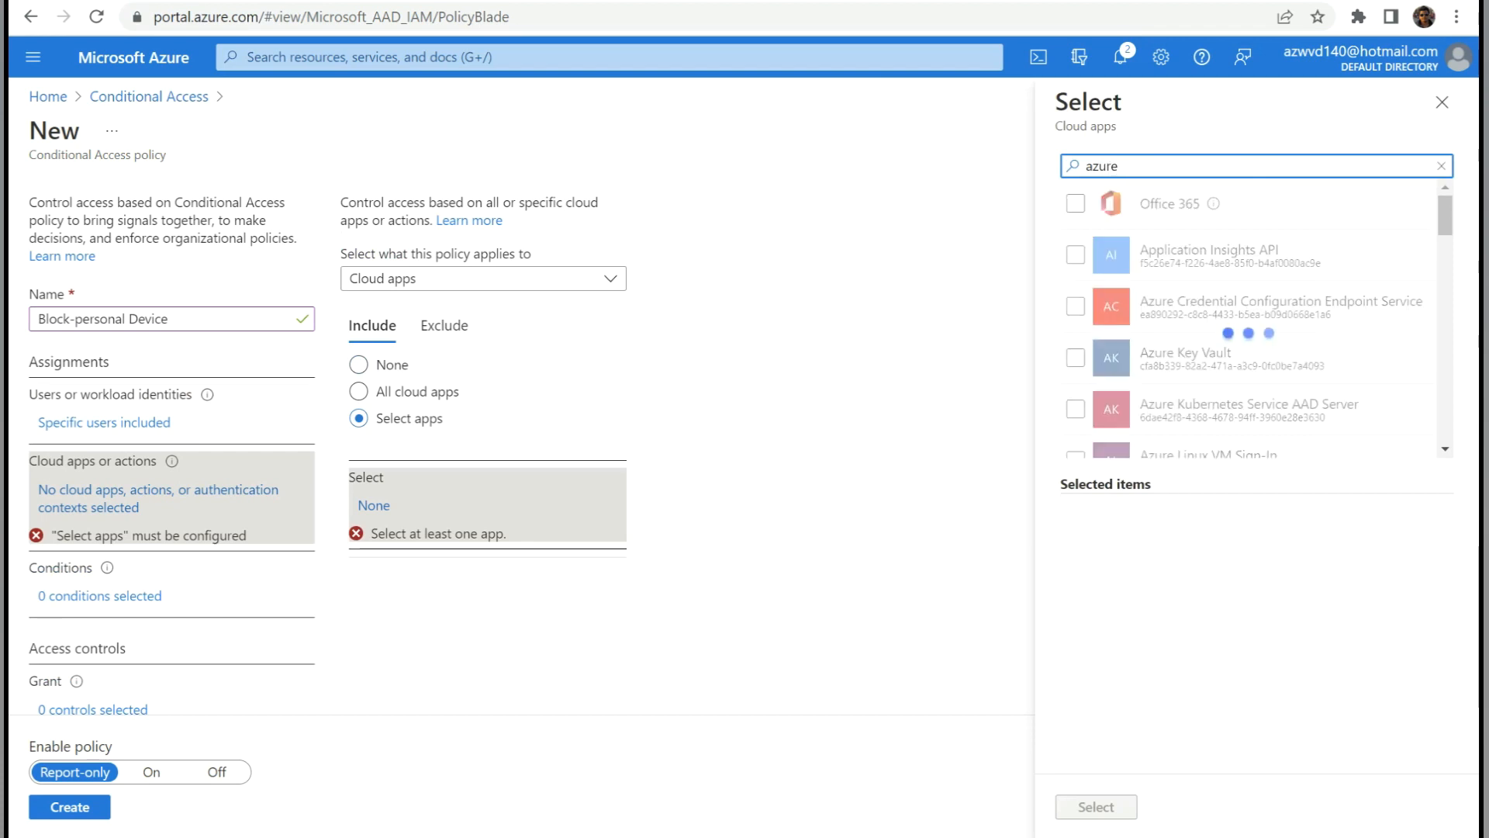
type(" virtual")
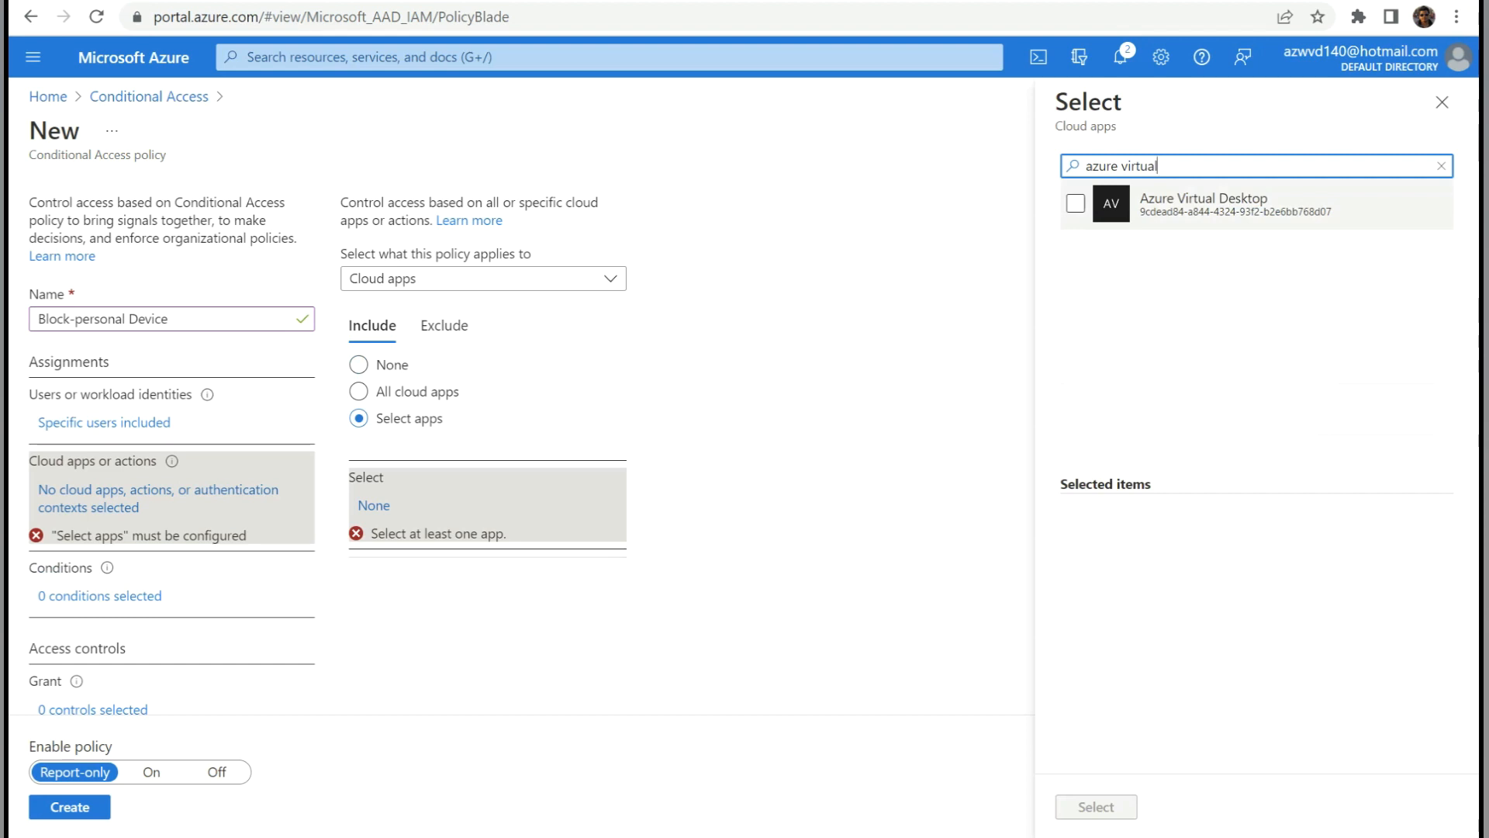
left_click(1076, 204)
left_click(1178, 166)
key("ctrl+a")
type("citrix")
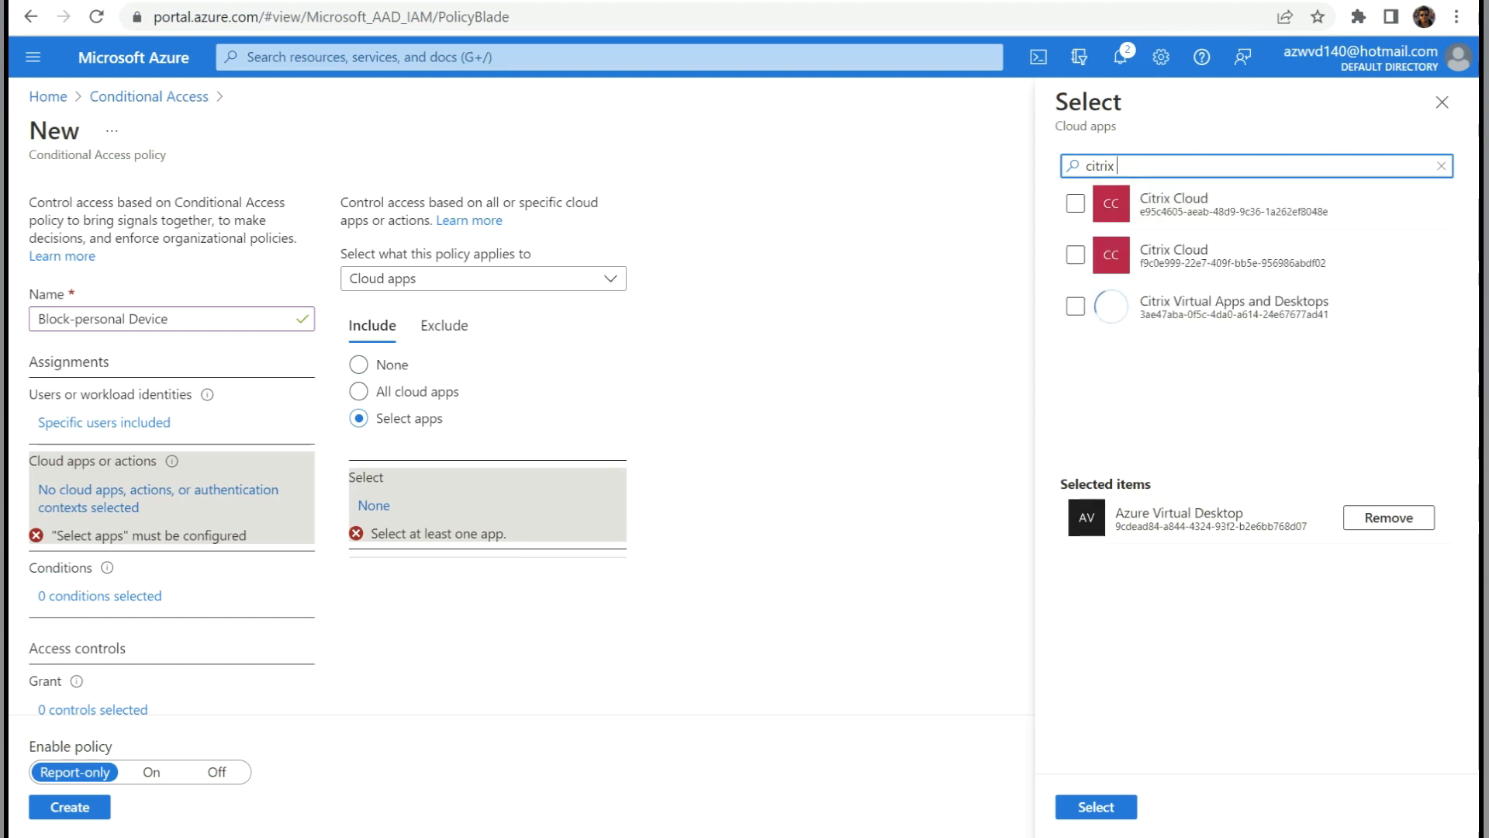
left_click(1075, 305)
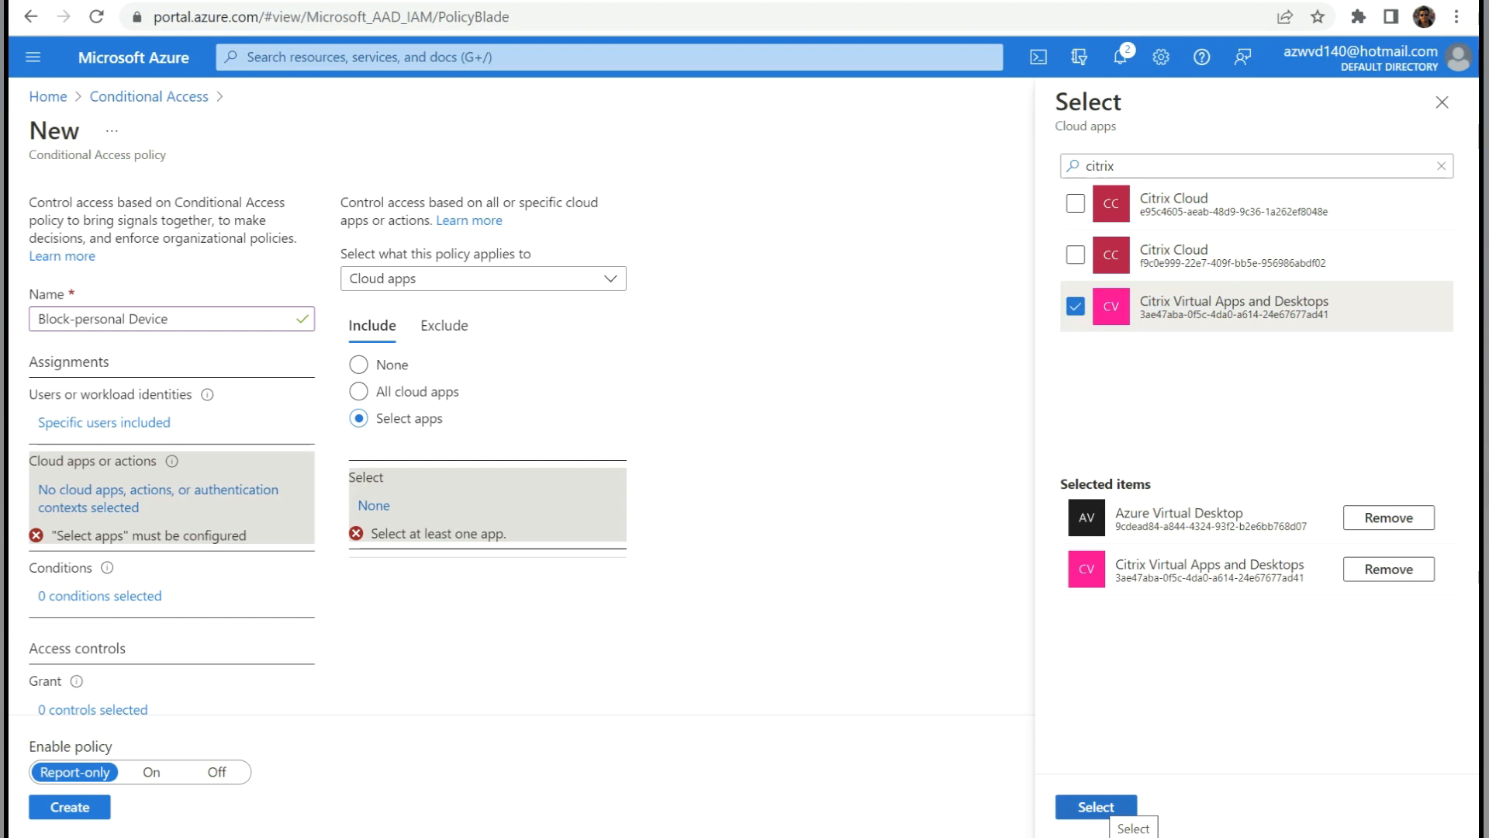
left_click(1096, 806)
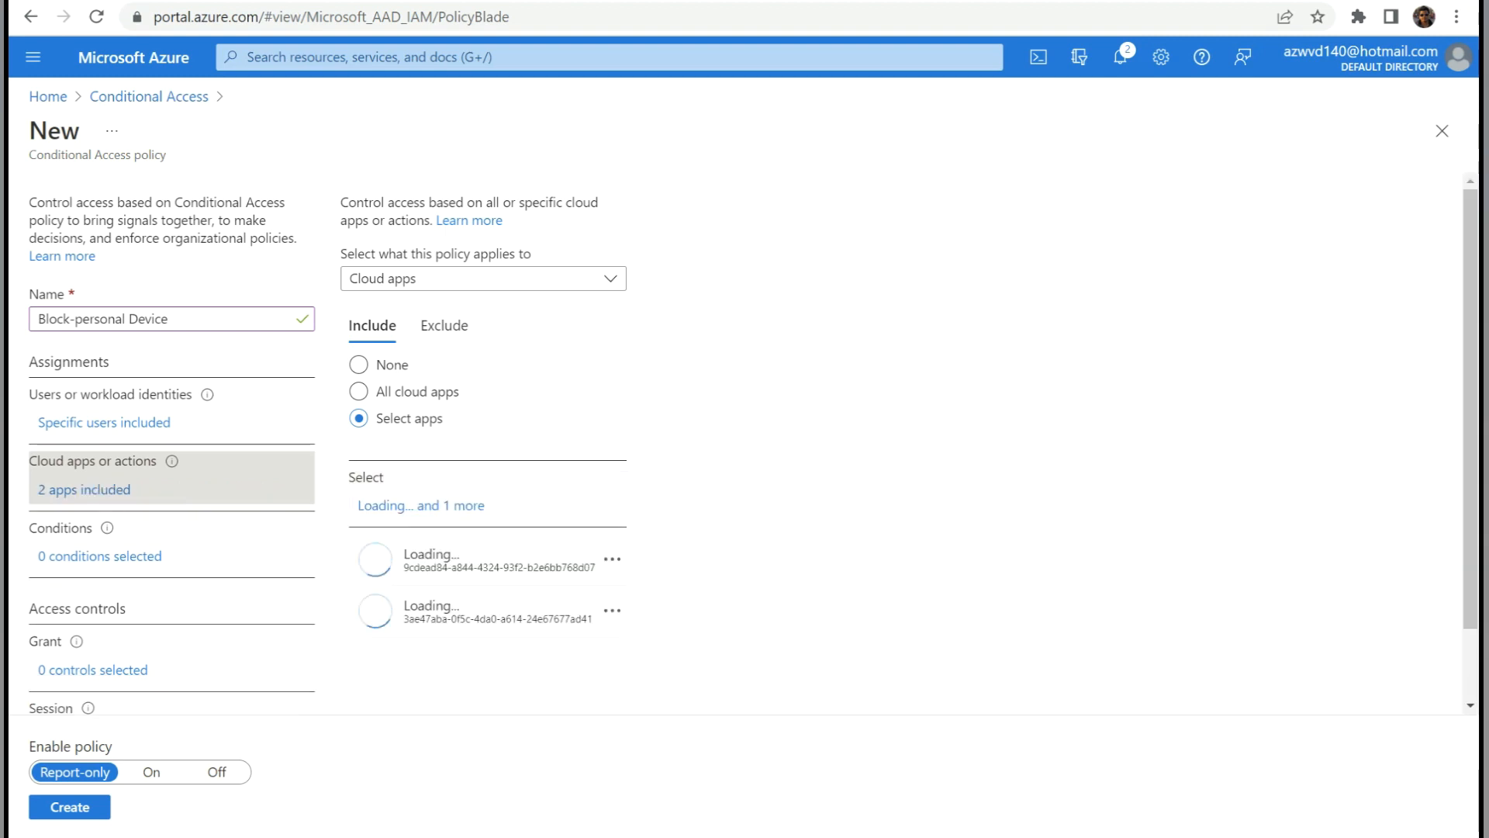
Set the grant control to require a Hybrid Azure AD joined device.
scroll(745, 466, "down", 1)
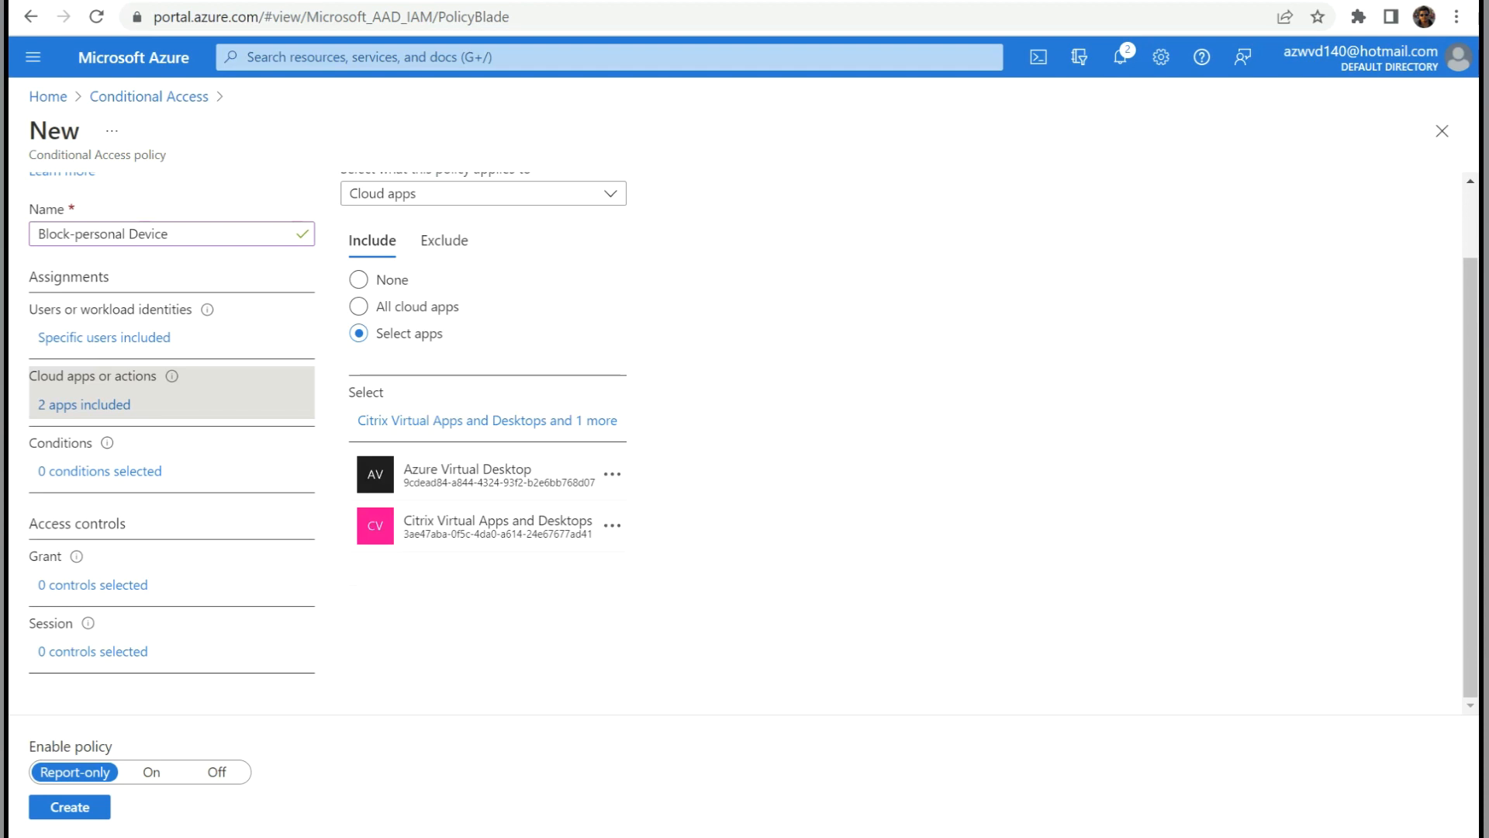
left_click(93, 585)
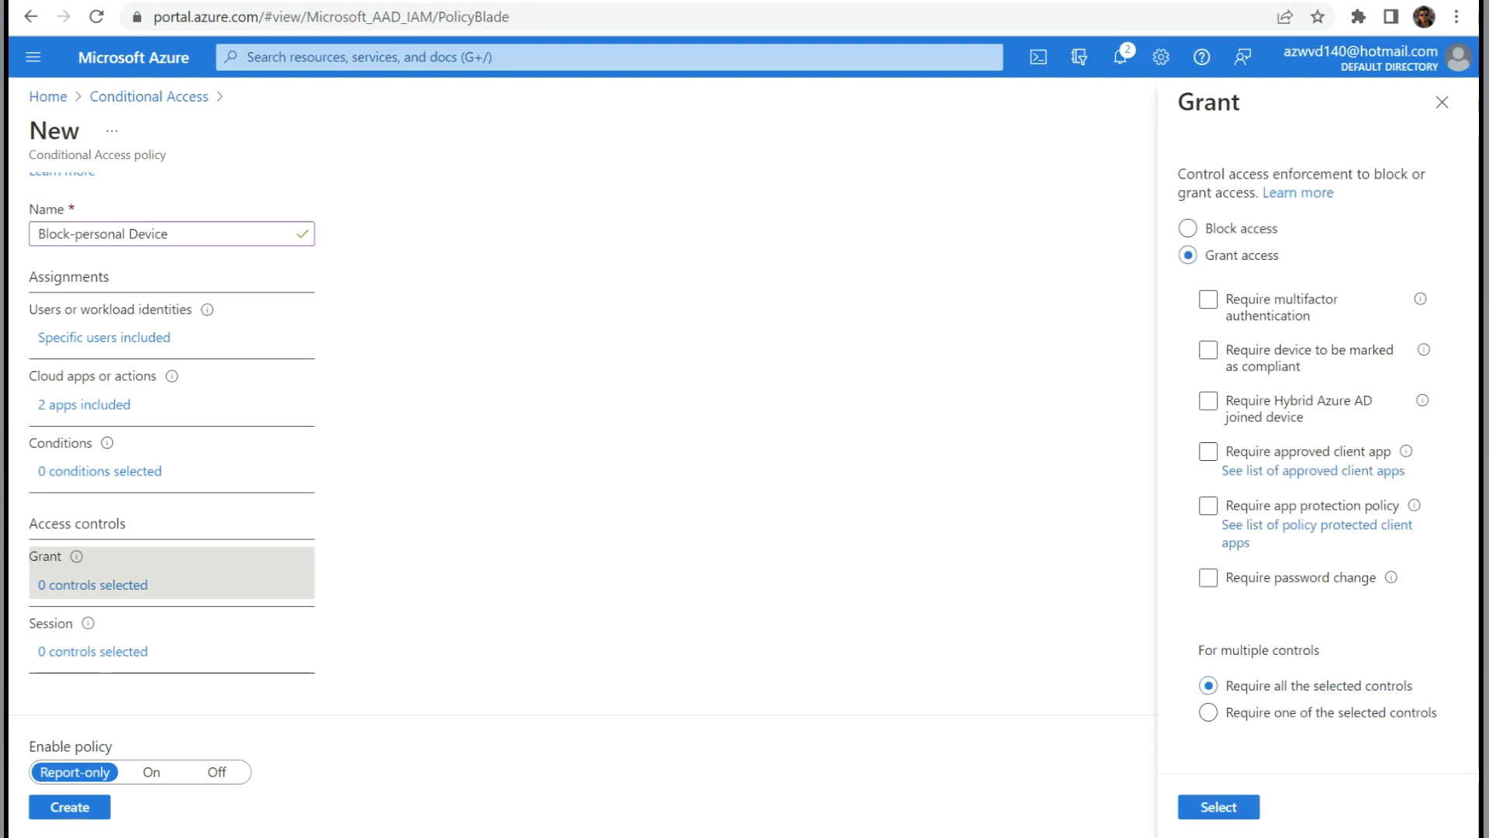
left_click_drag(1280, 255, 1219, 255)
left_click(1209, 401)
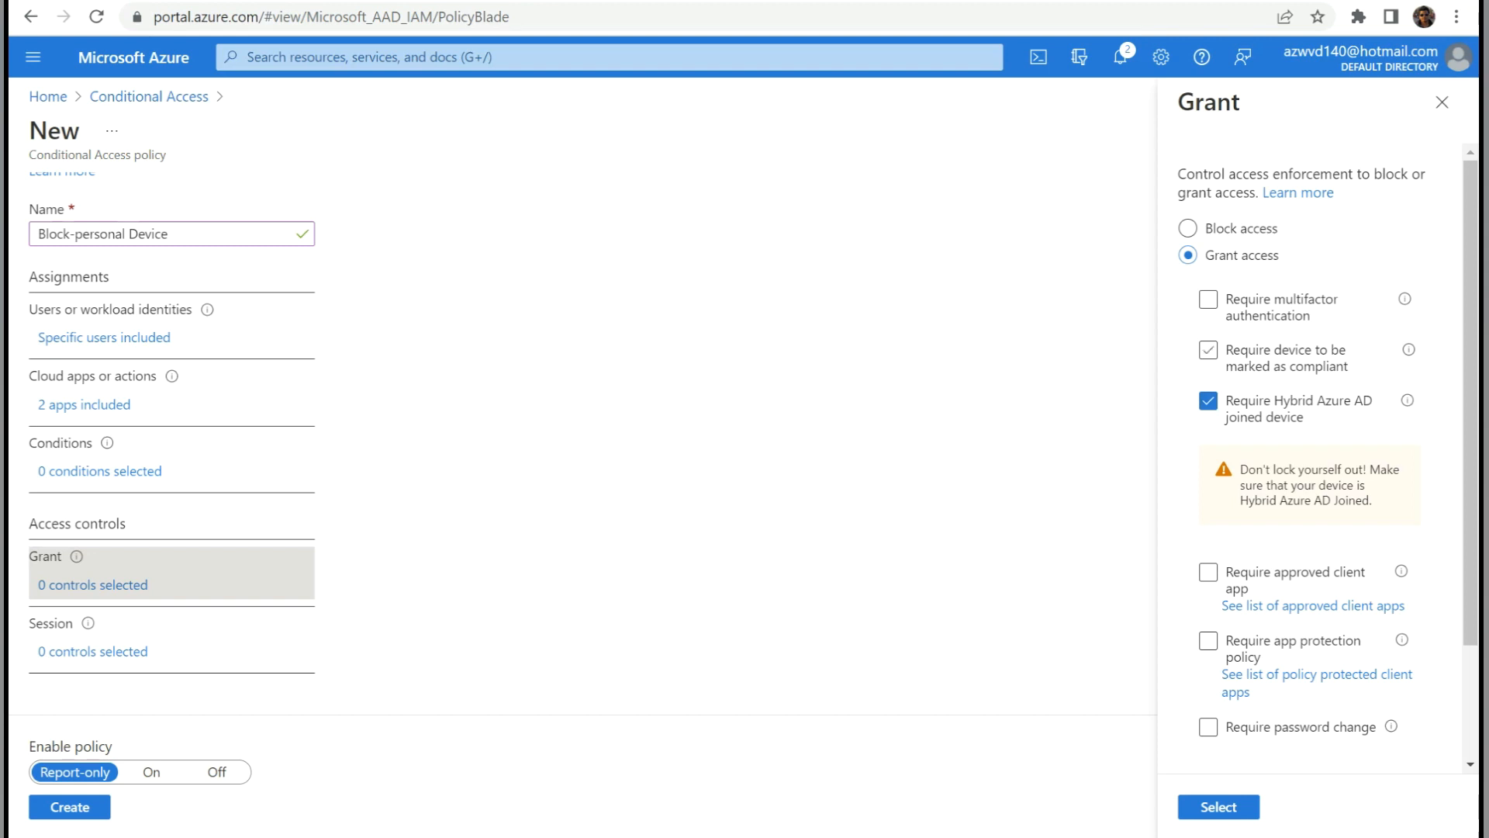
left_click(1219, 807)
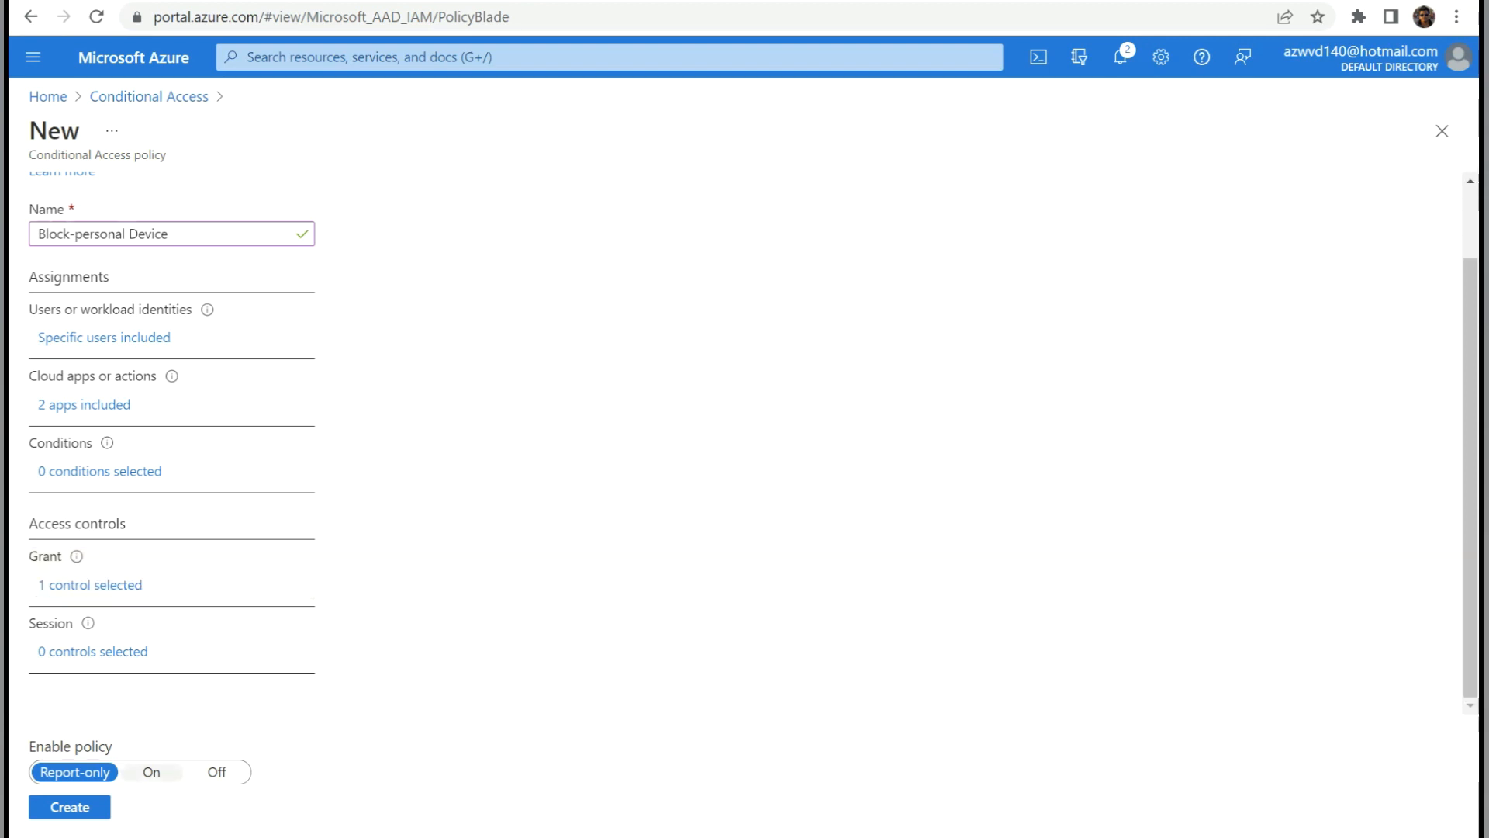
Switch the Block-personal Device policy On and create it.
left_click(151, 772)
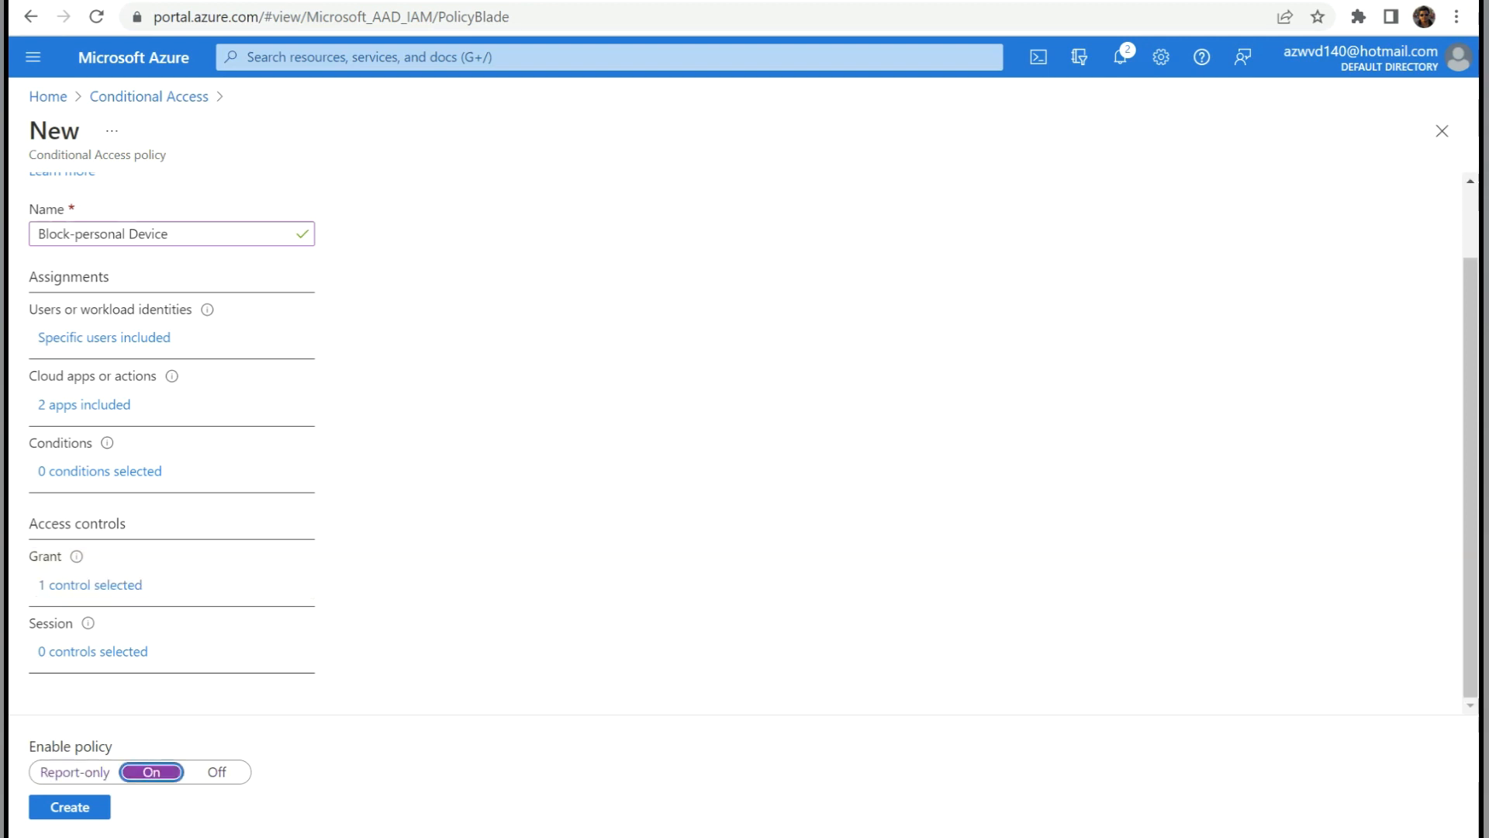
left_click(85, 808)
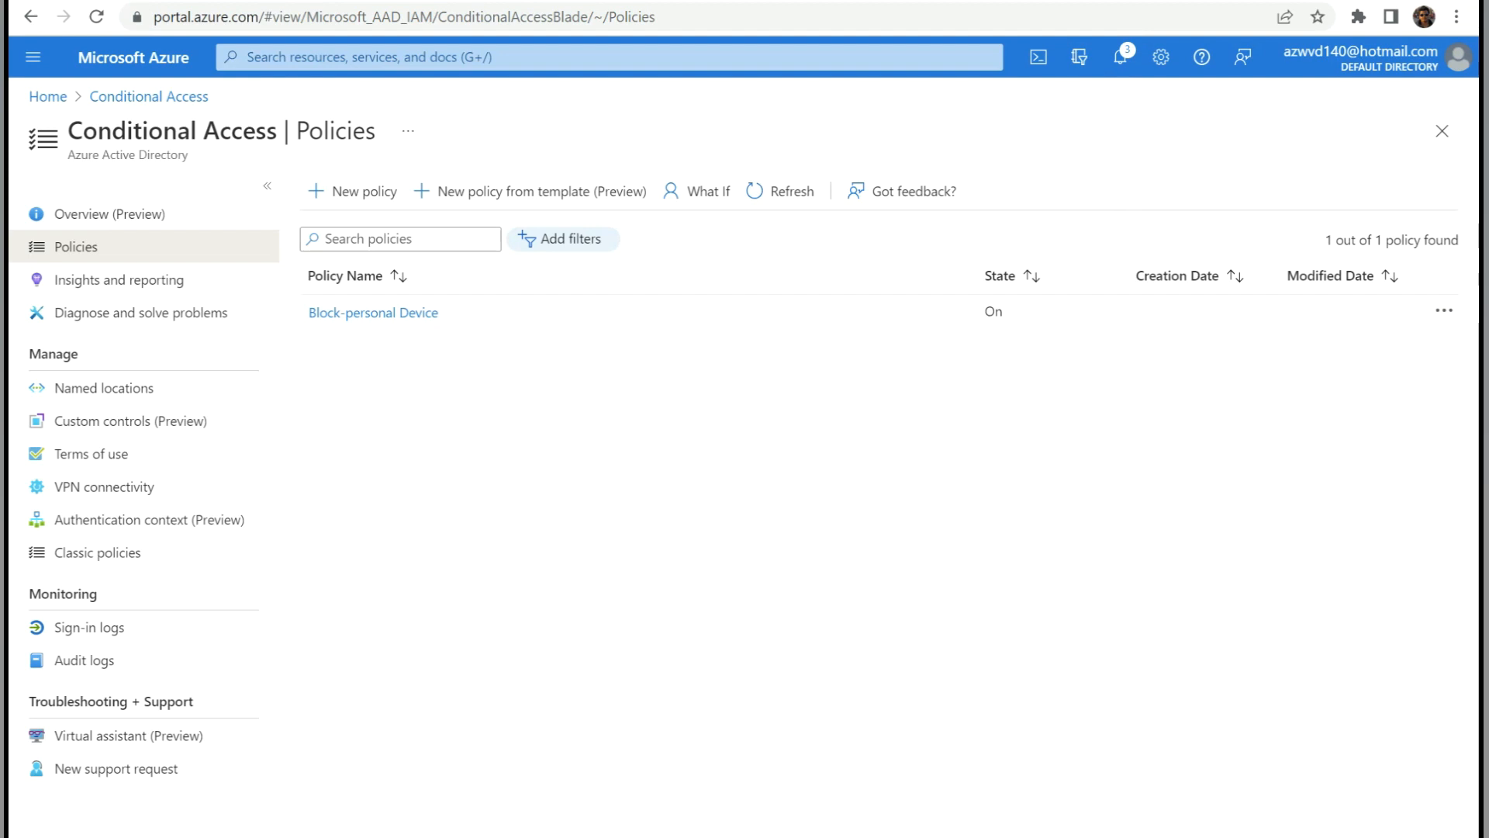
left_click(370, 58)
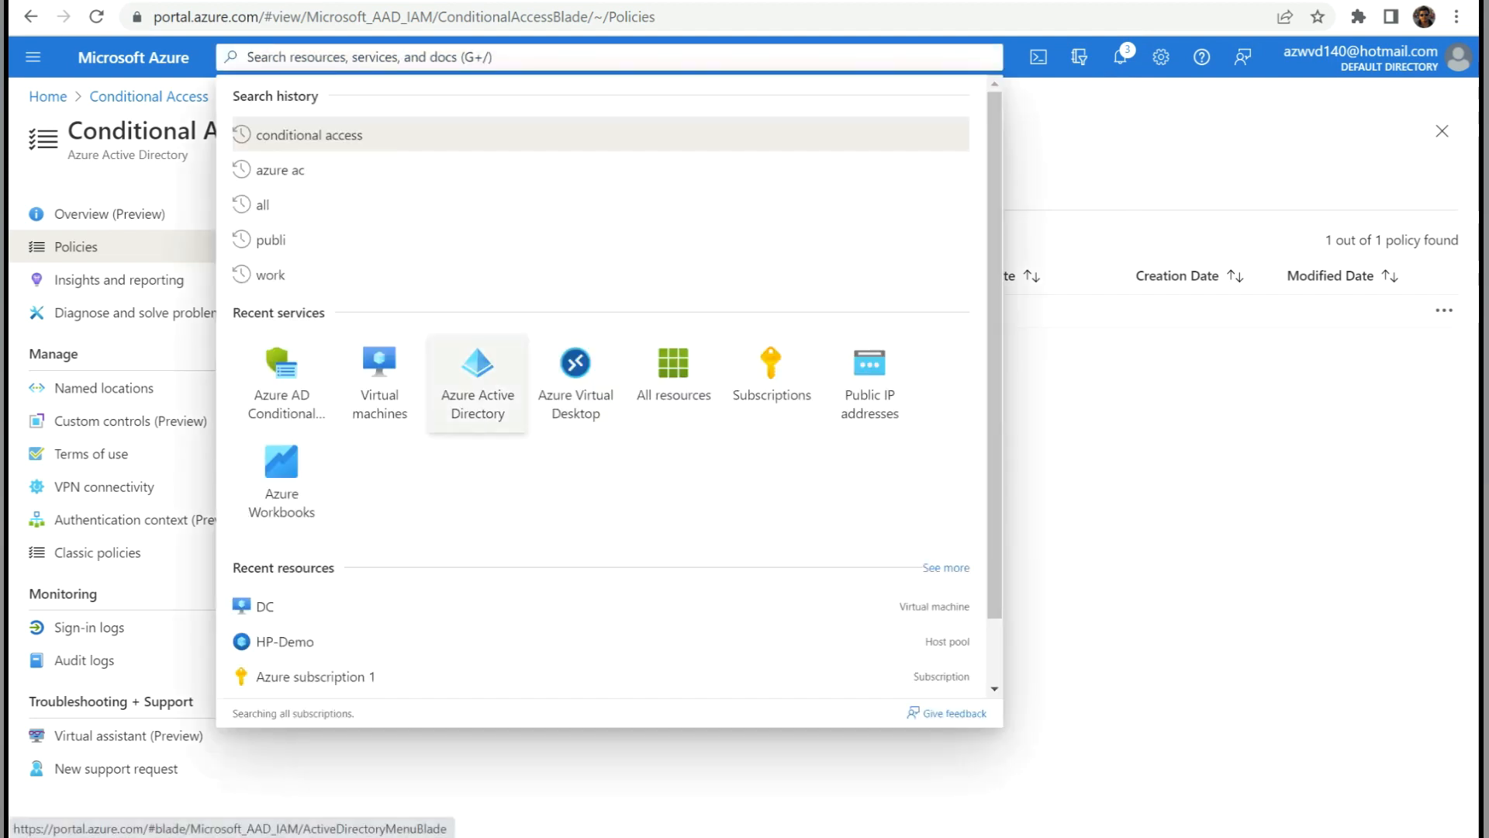
In Azure AD's All devices list, highlight Client-PC and its Hybrid Azure AD joined type.
left_click(478, 372)
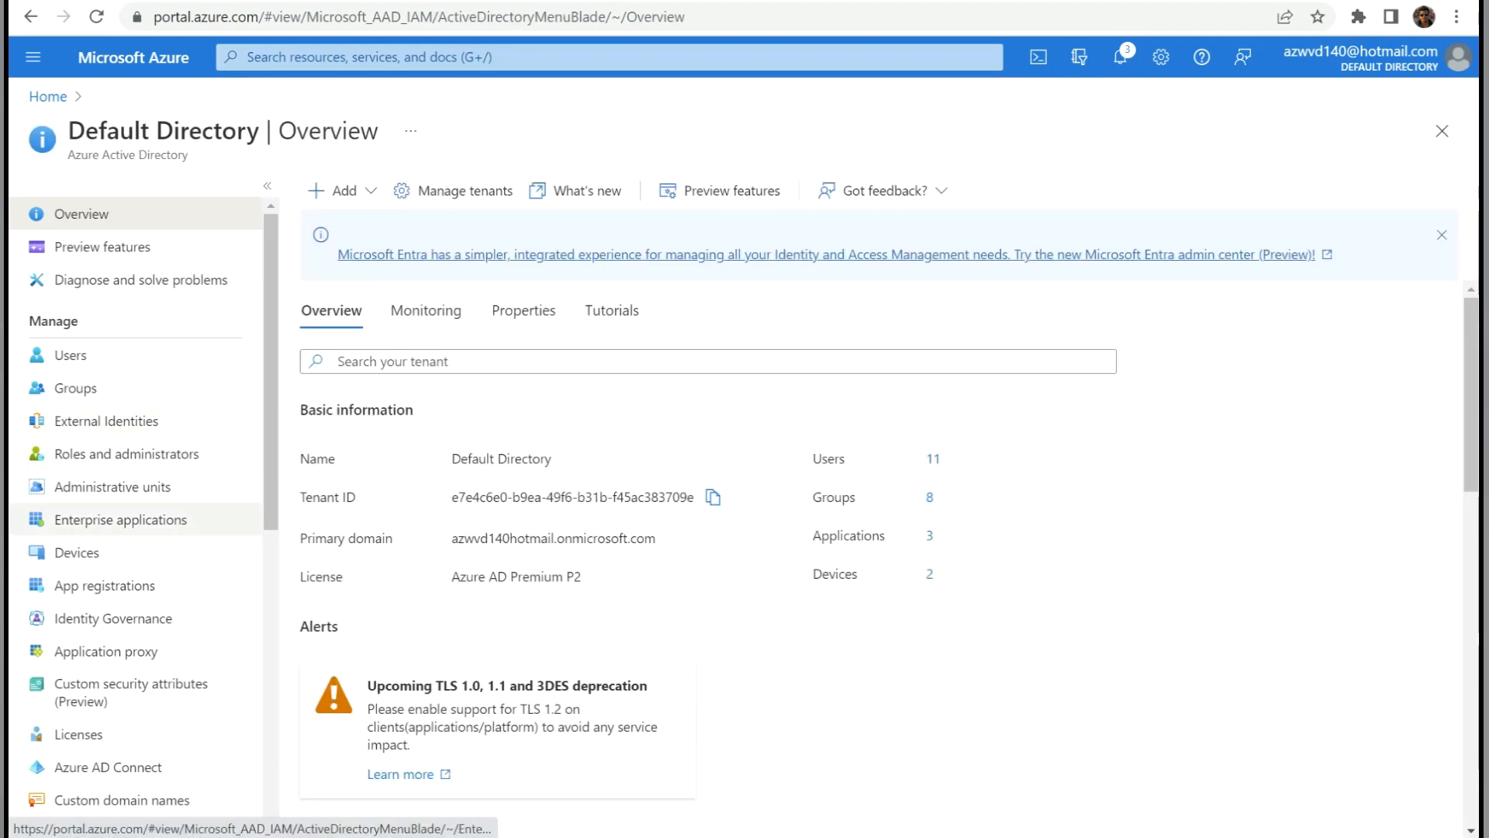
left_click(77, 552)
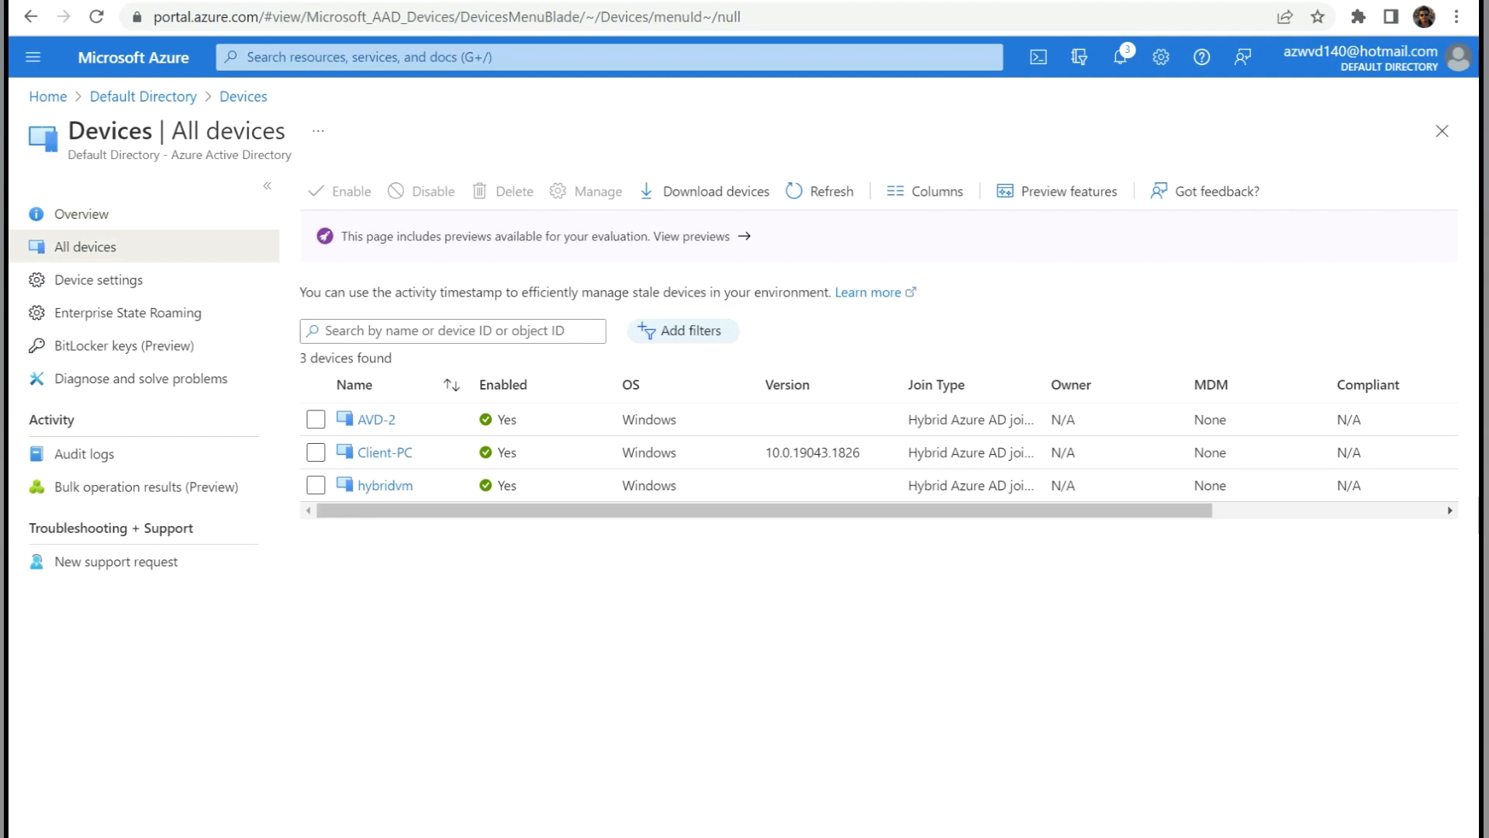
left_click_drag(414, 452, 357, 452)
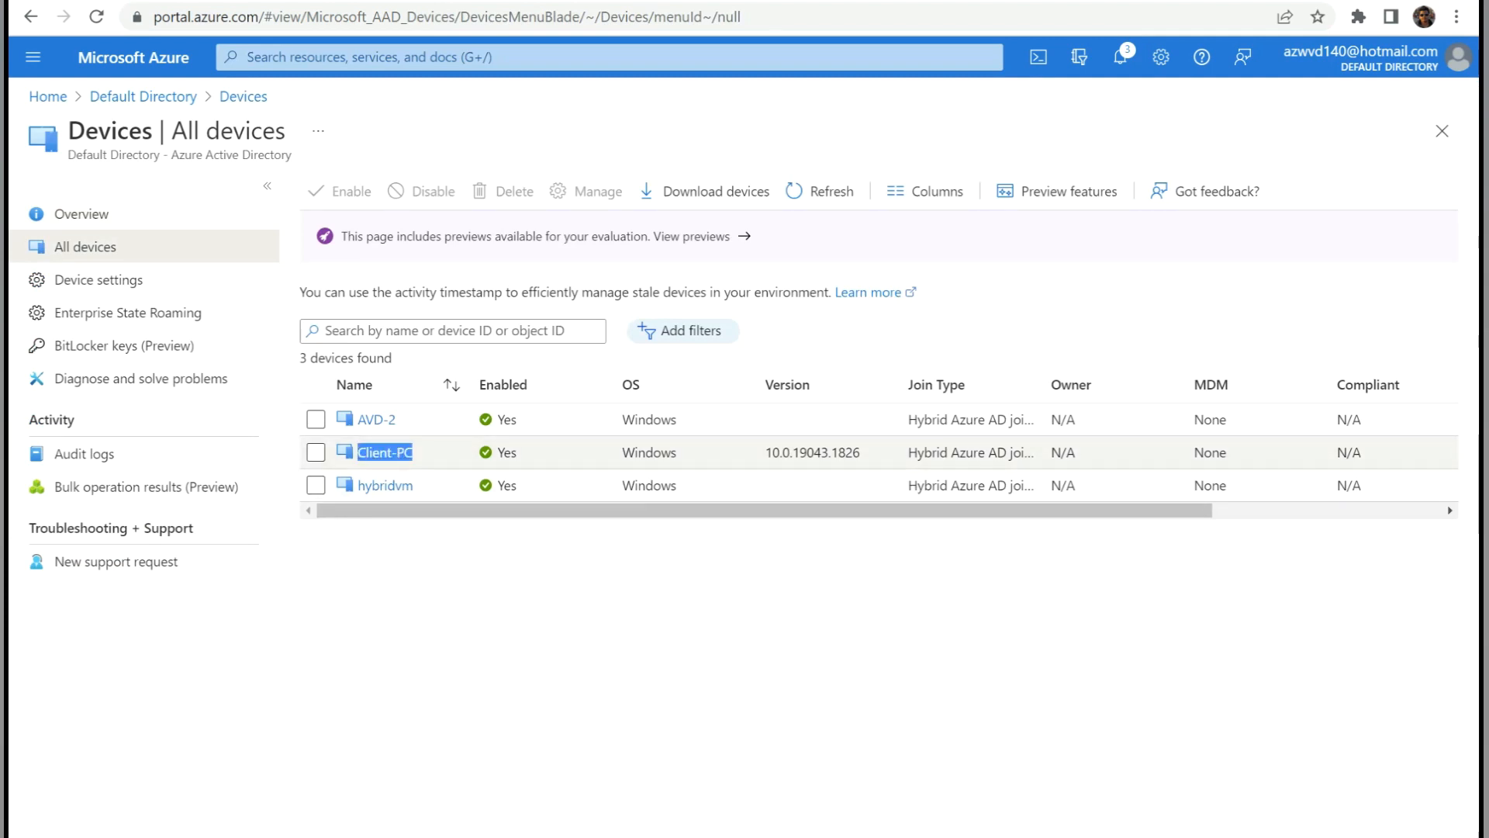
left_click_drag(1022, 452, 908, 452)
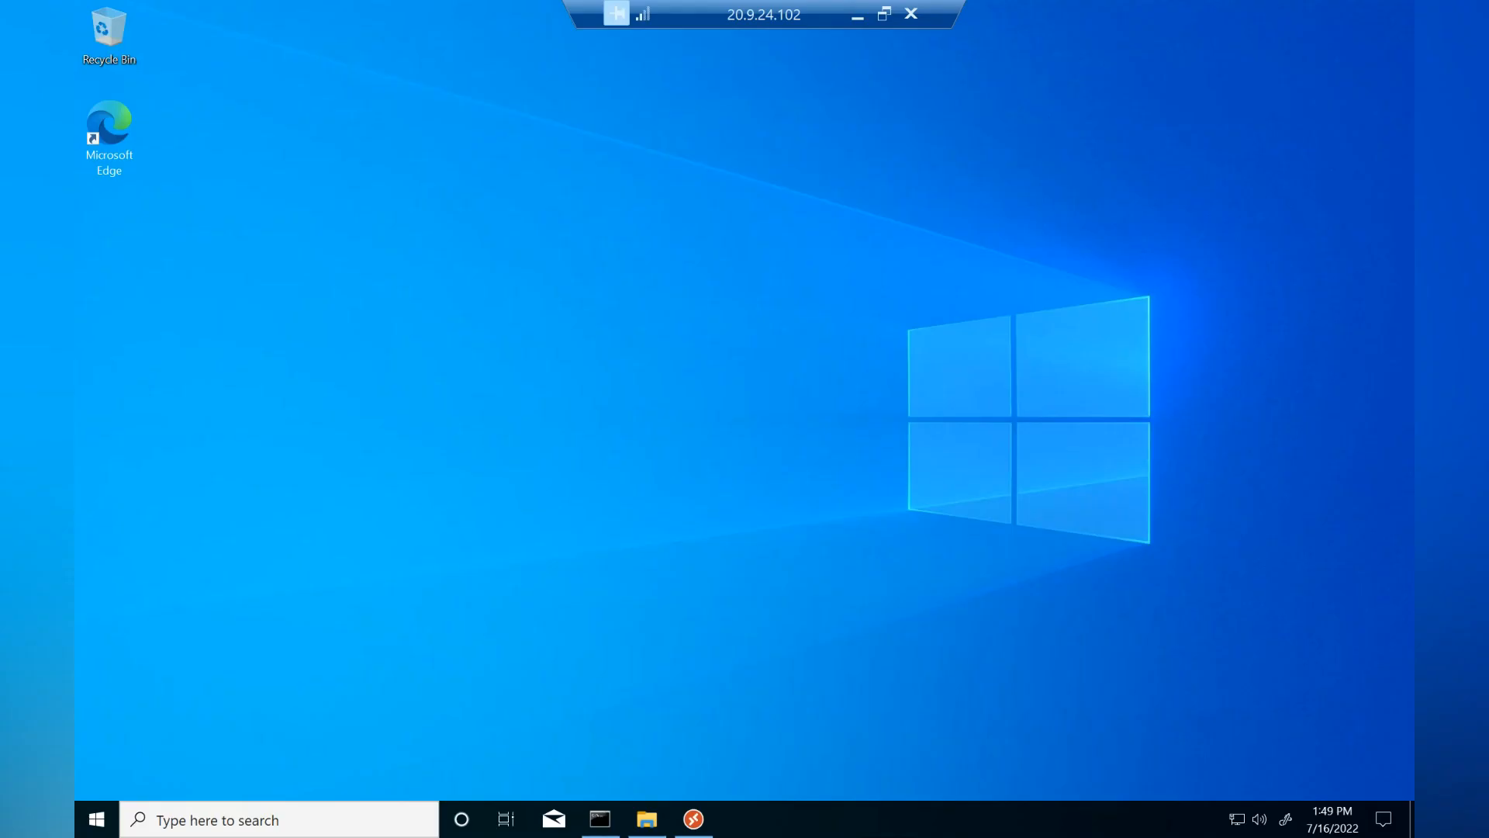
In the restored command prompt, highlight hostname Client-PC, AzureAdJoined YES and DomainJoined YES.
left_click(96, 819)
key("Escape")
left_click(601, 819)
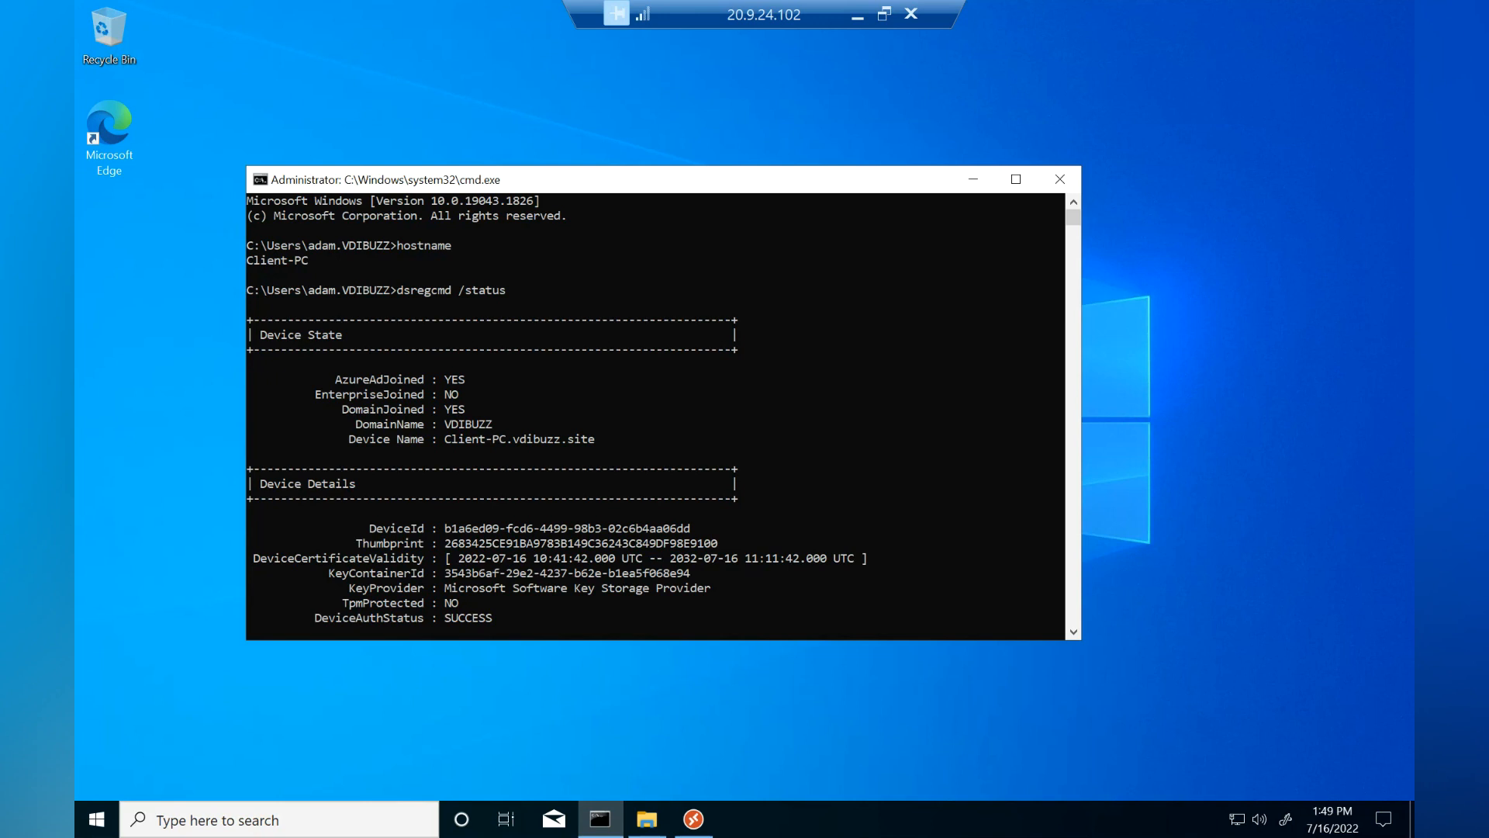
left_click_drag(322, 260, 247, 260)
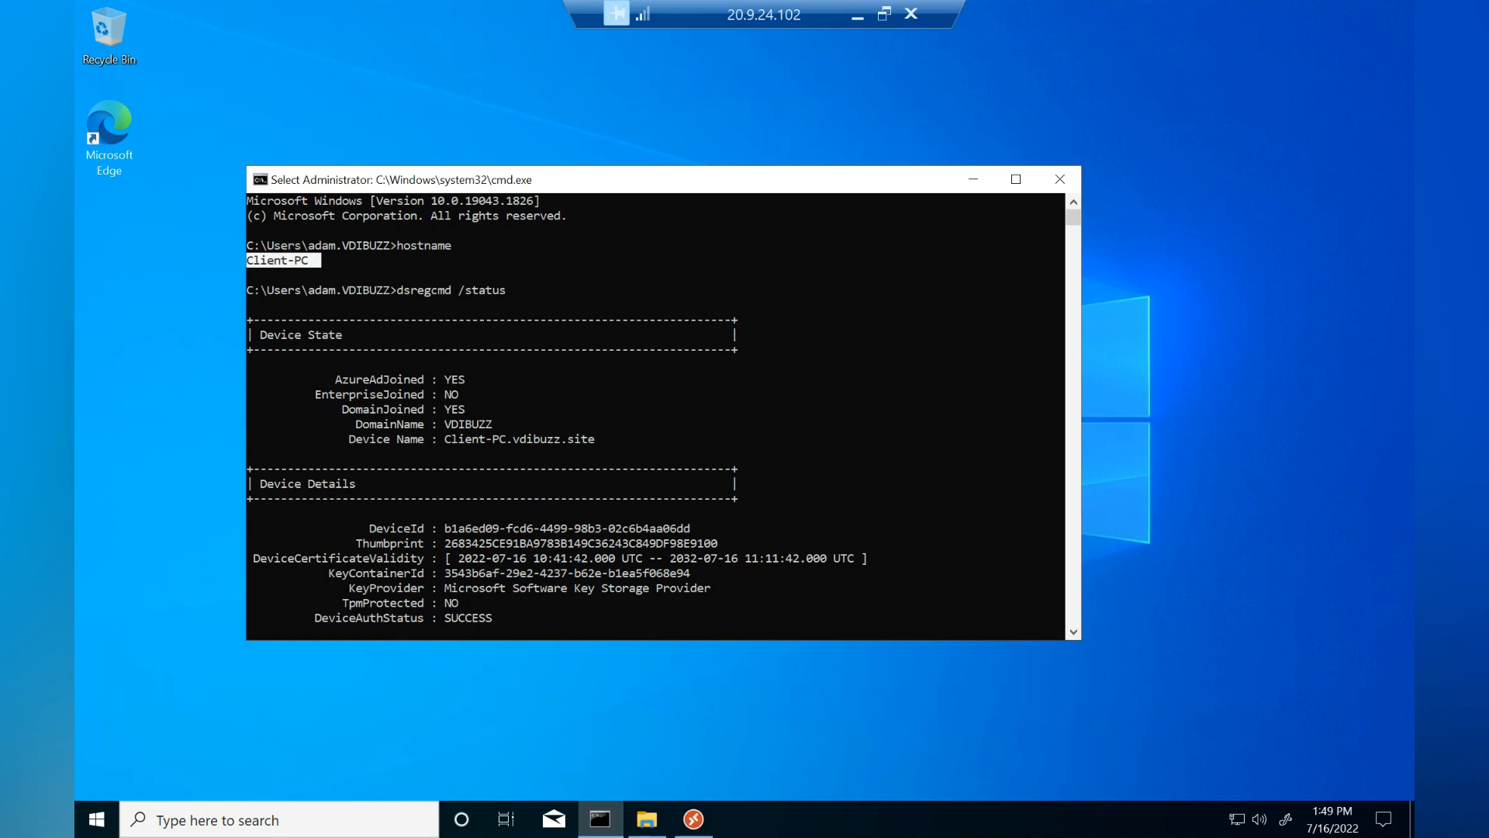
left_click_drag(470, 379, 335, 379)
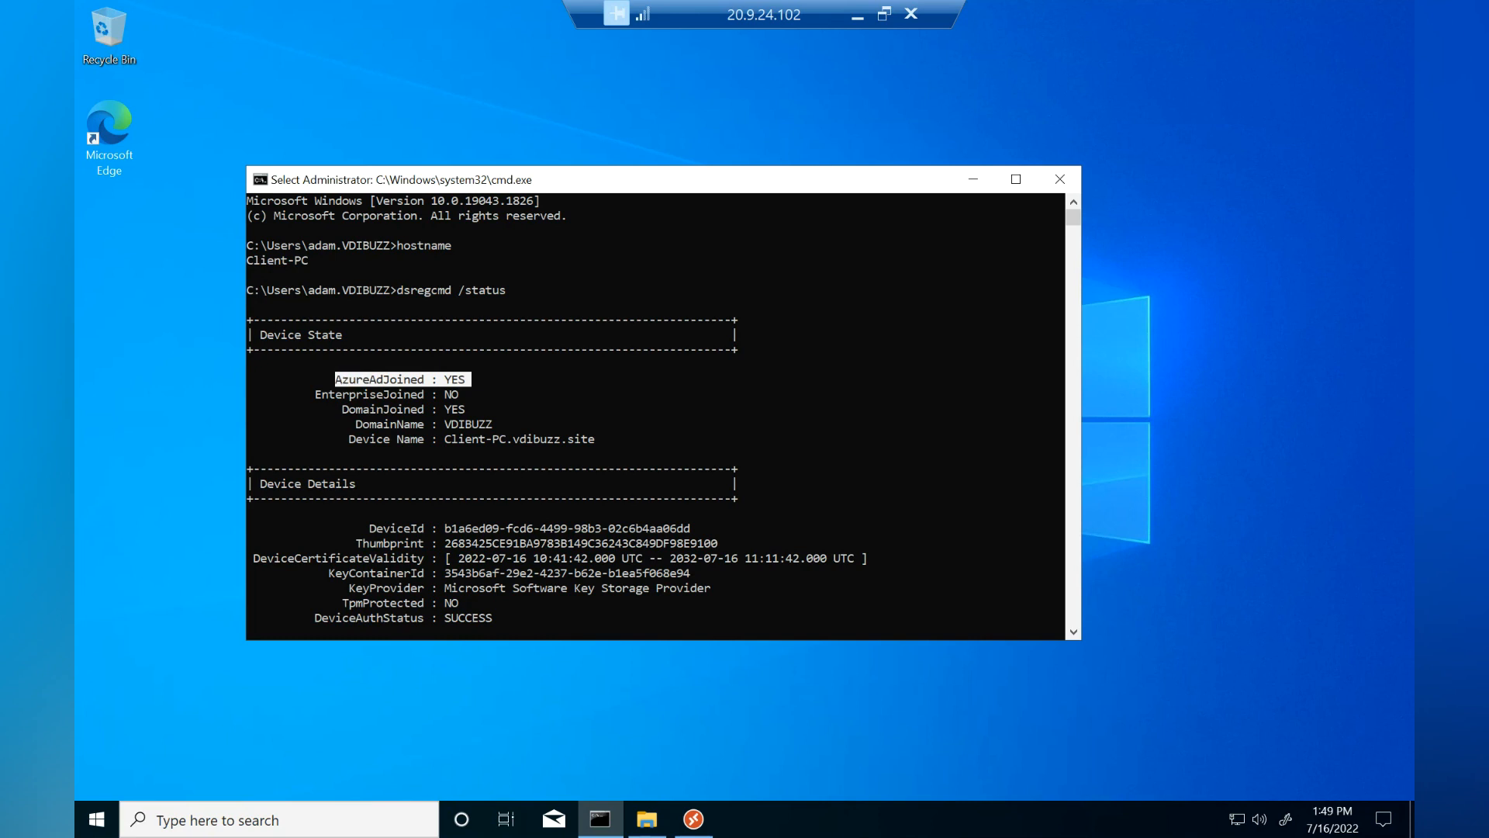
left_click_drag(505, 425, 336, 409)
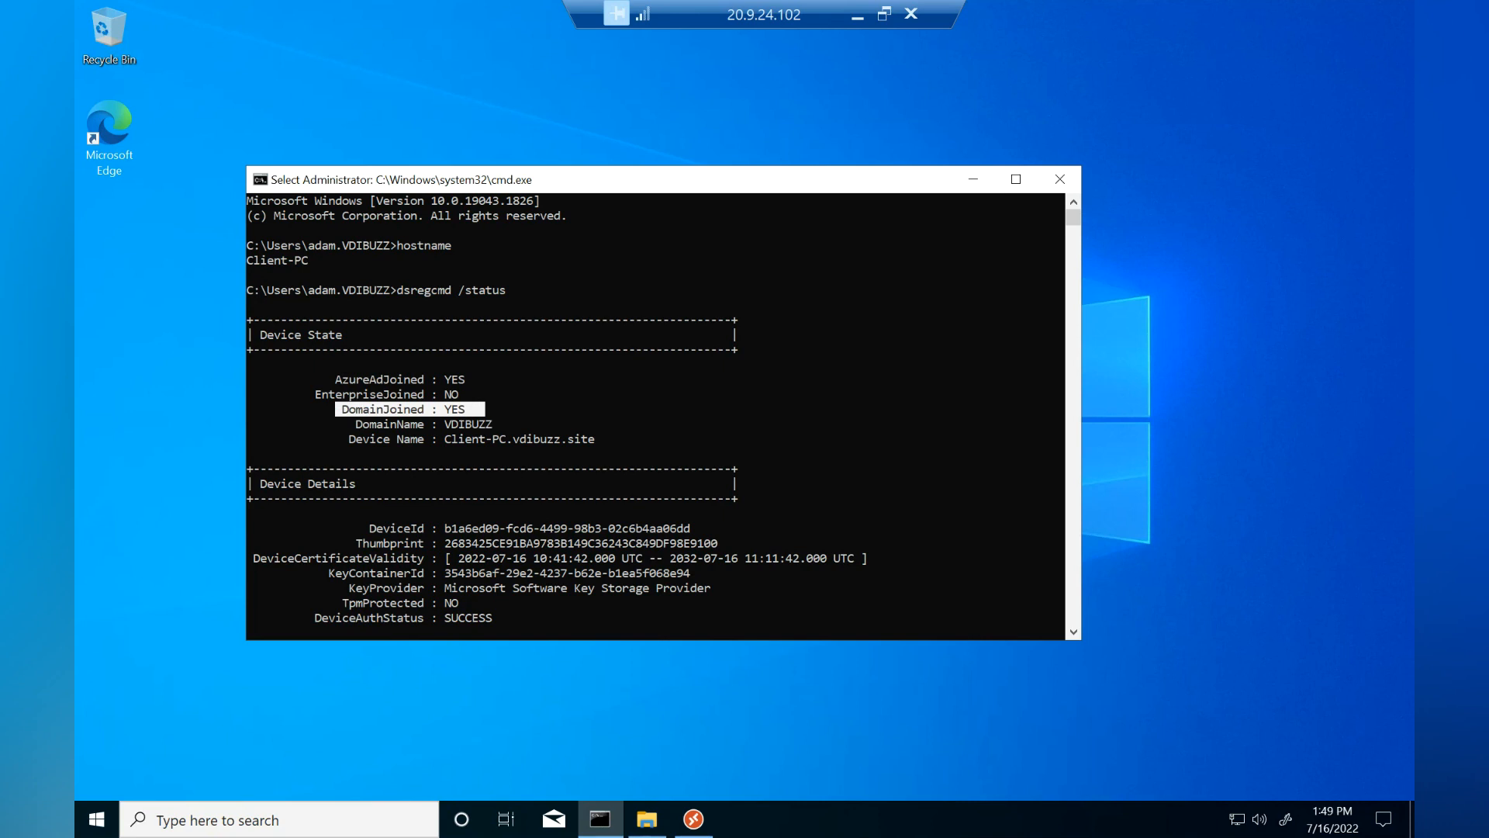
Subscribe the Remote Desktop client using the test user's work e-mail and password.
left_click(693, 819)
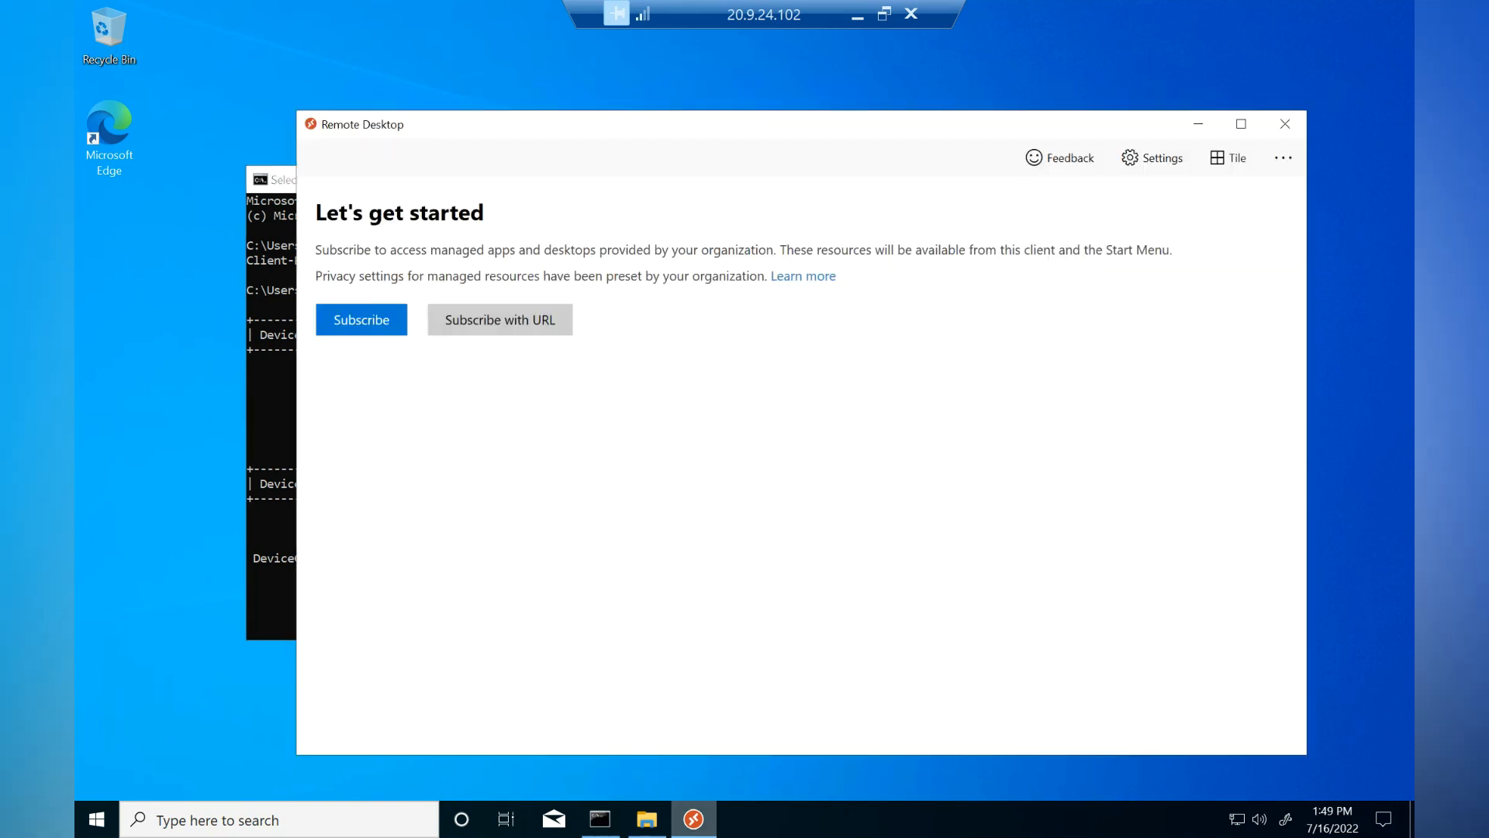
left_click(361, 319)
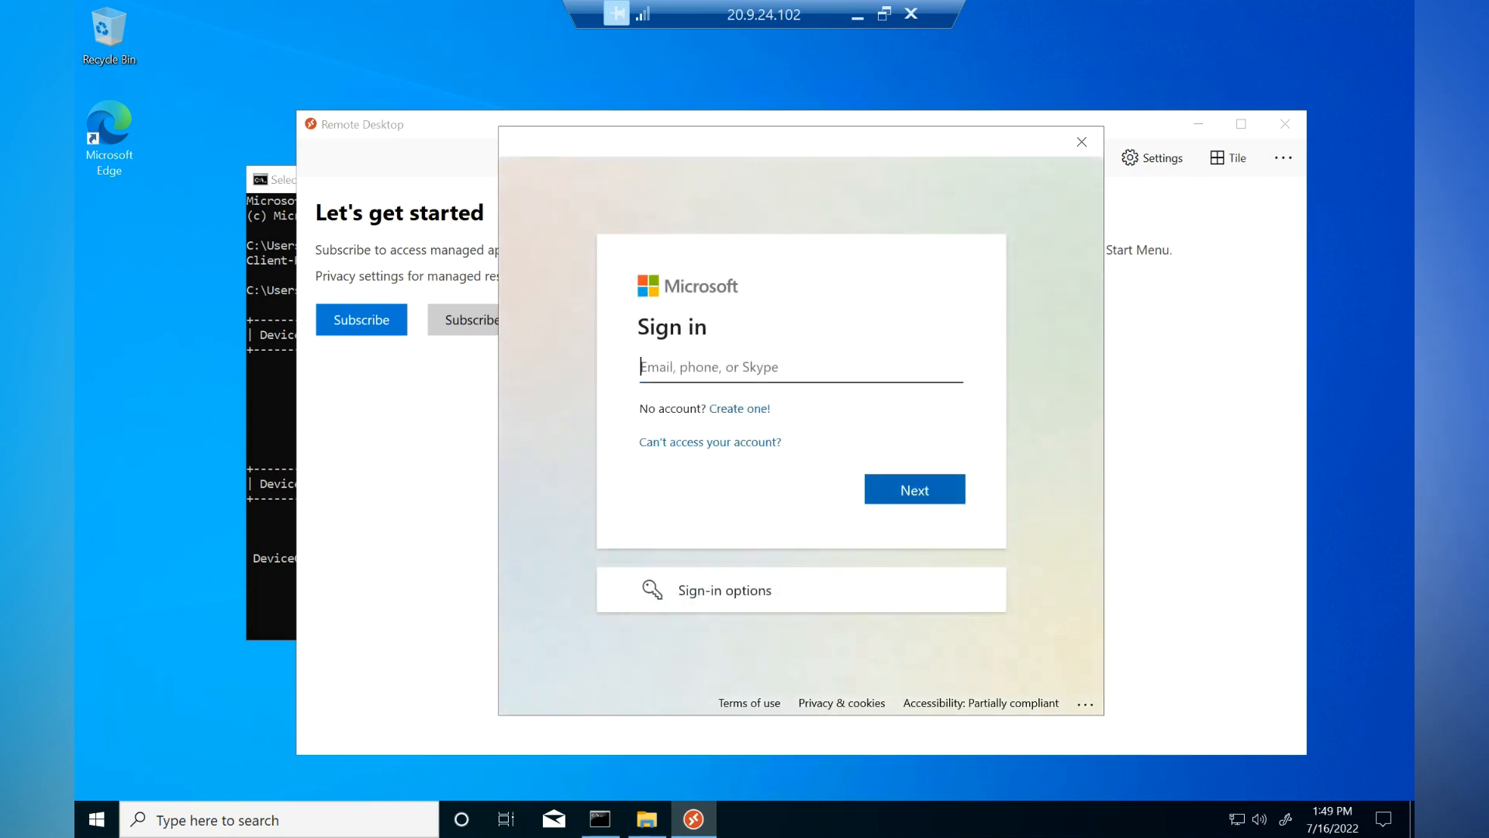
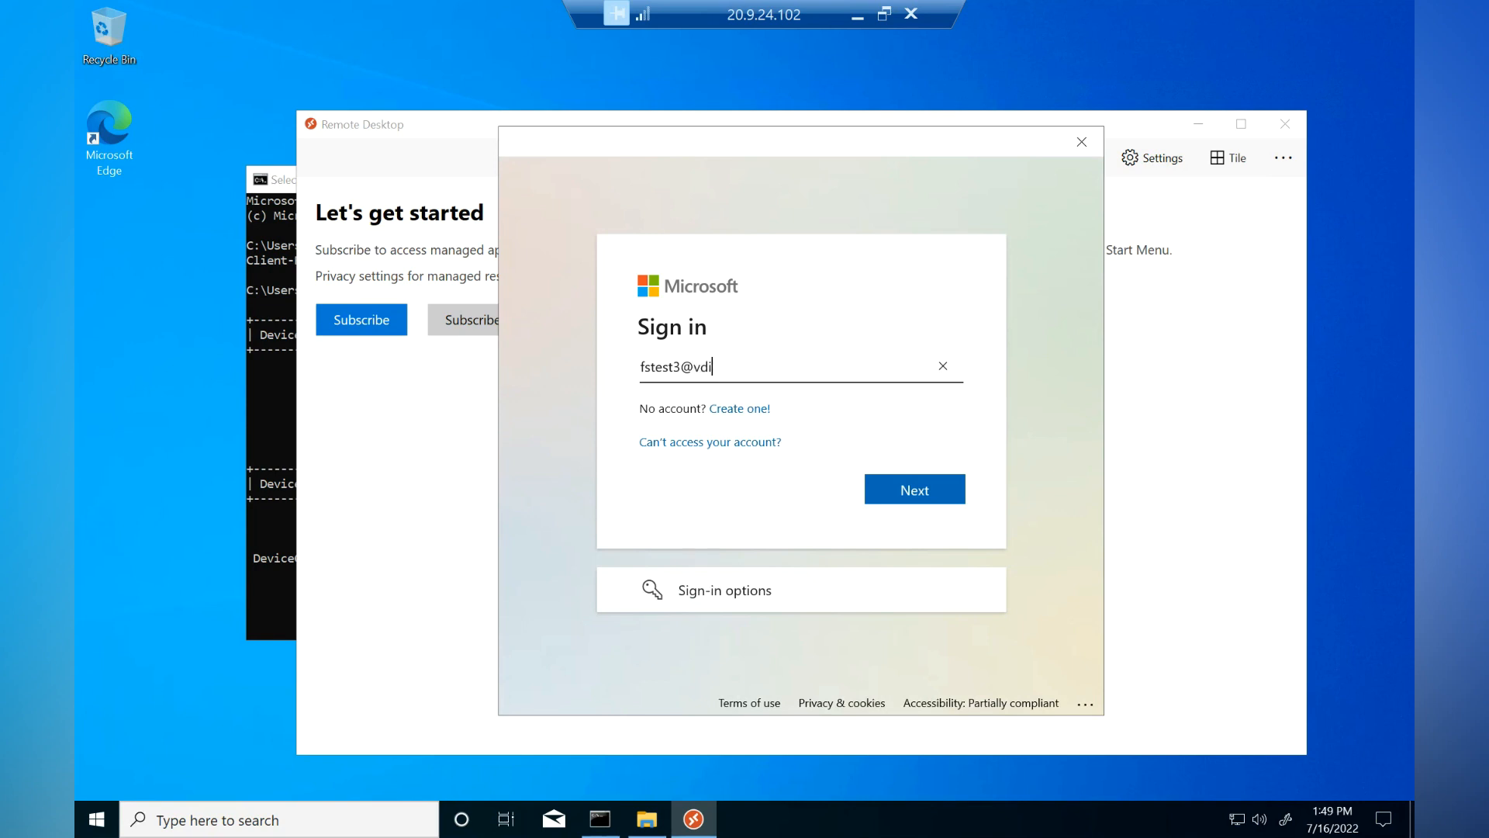
key("Return")
type("********")
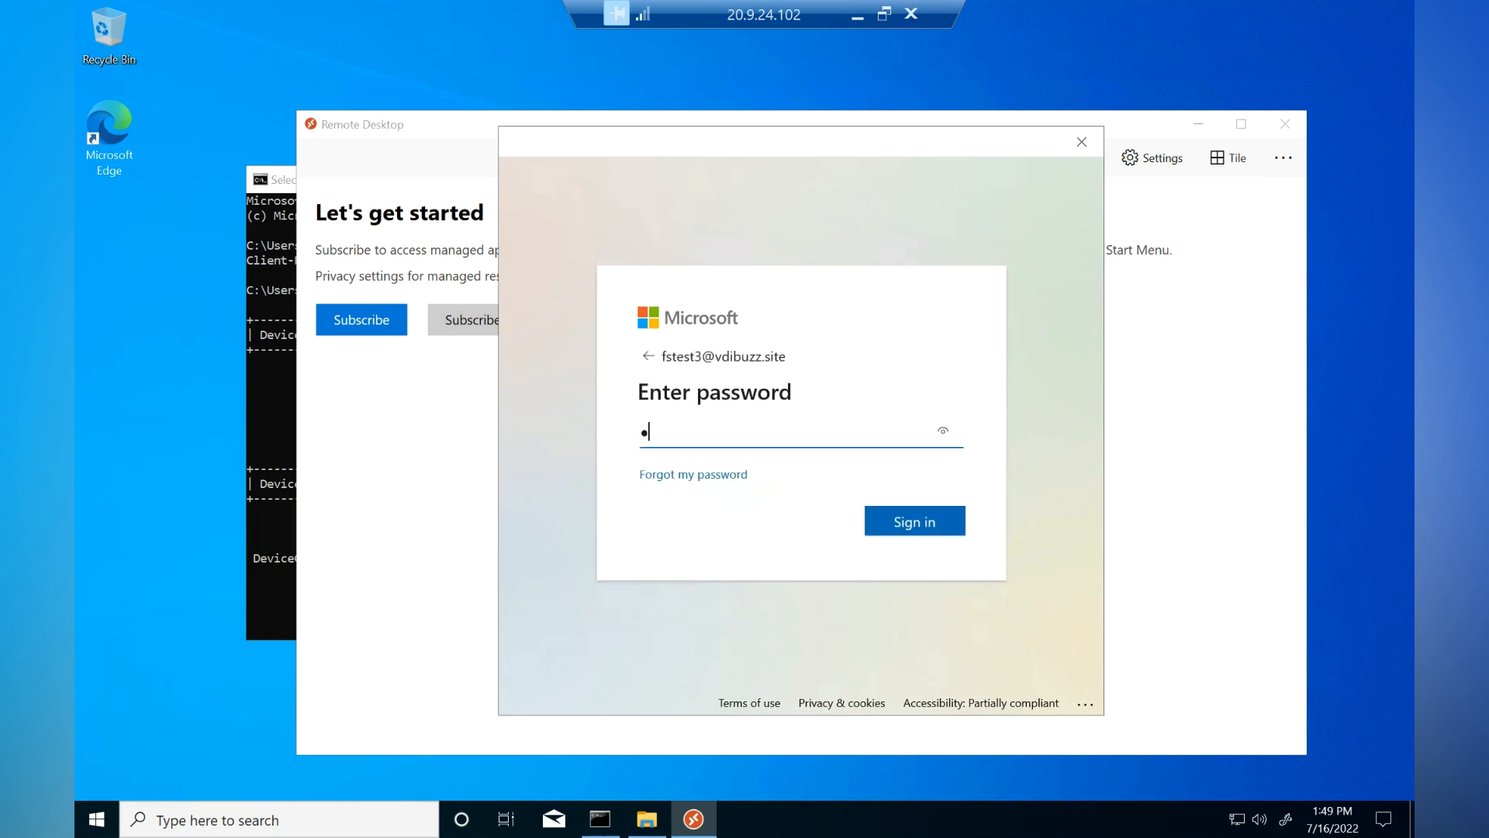
key("Return")
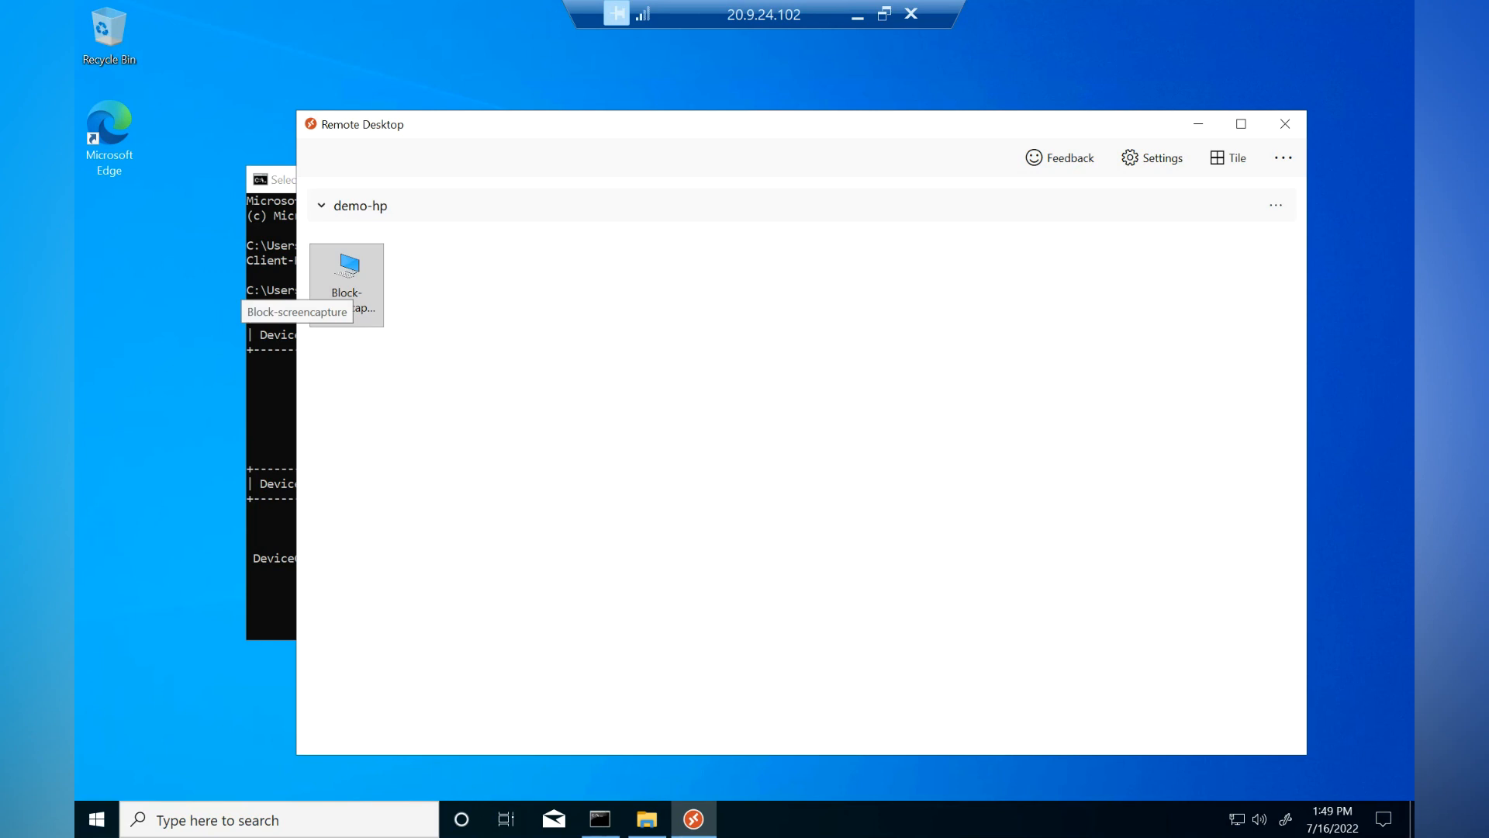
Connect to the Block-screencapture desktop, entering the user's password when prompted.
left_click(347, 283)
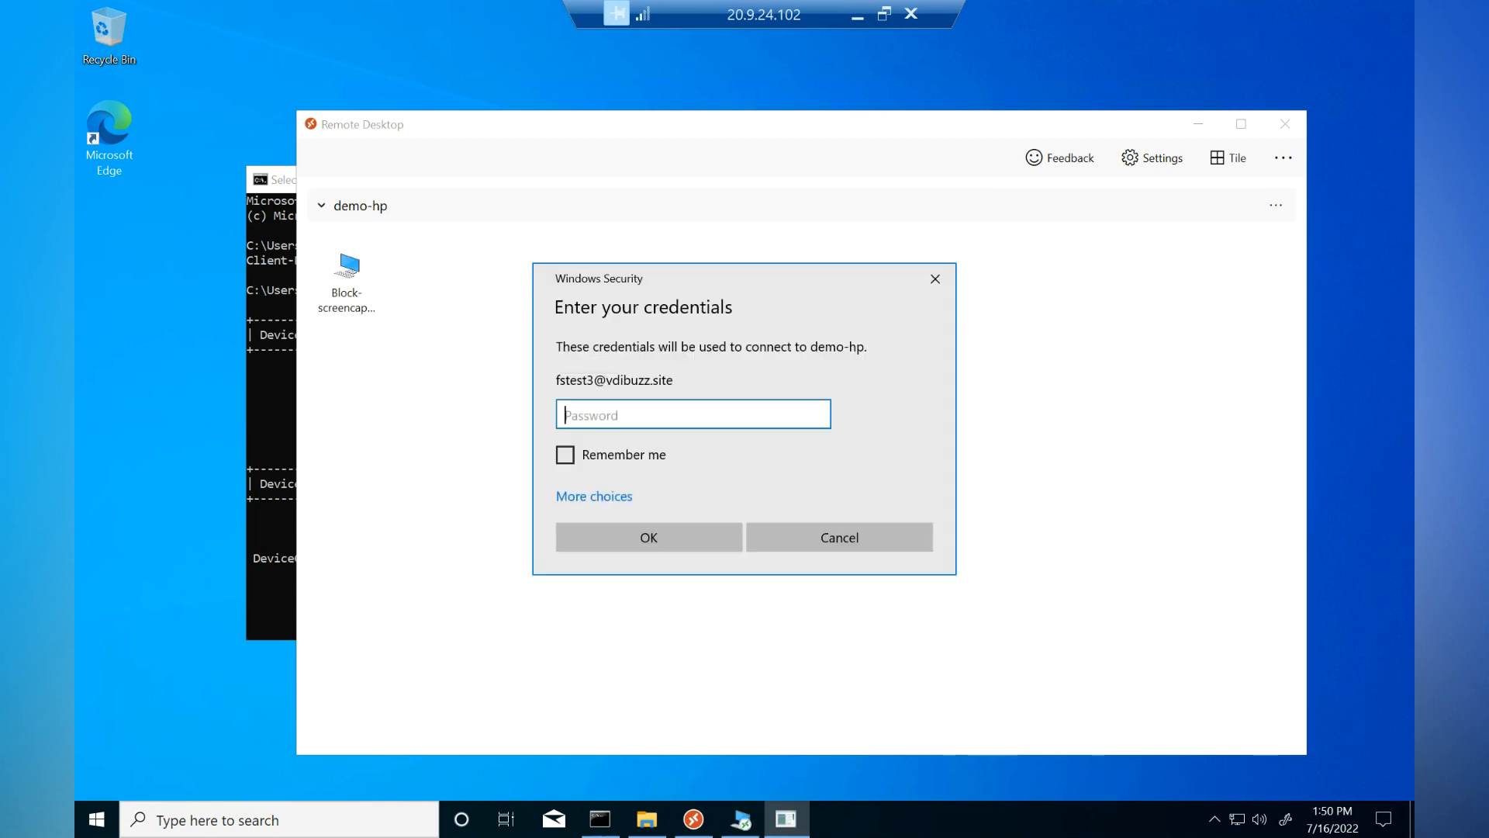
type("*********")
key("Return")
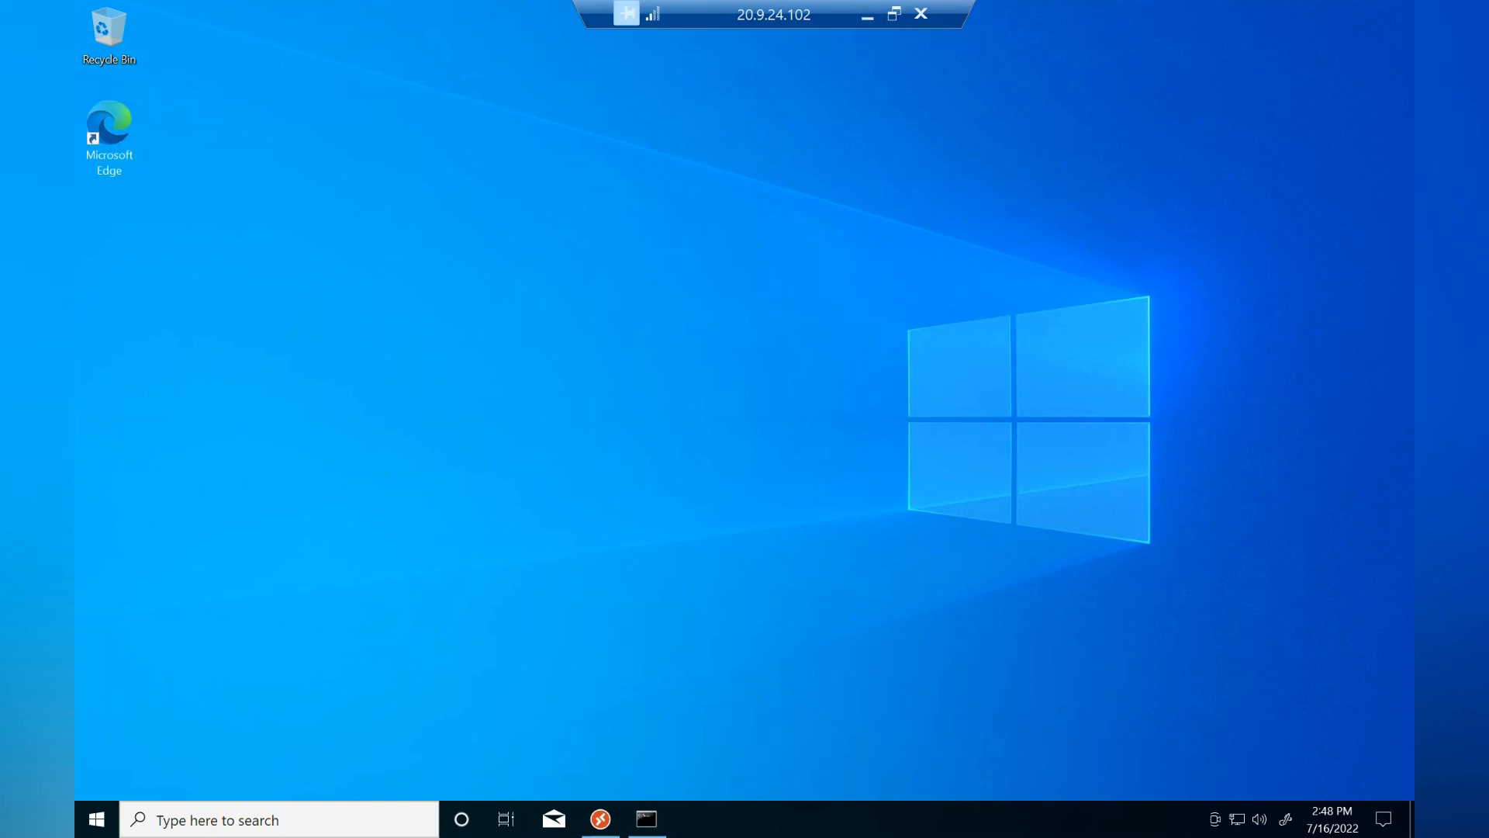
Highlight hostname Personal-PC with AzureAdJoined NO and DomainJoined NO in the dsregcmd output.
left_click(647, 819)
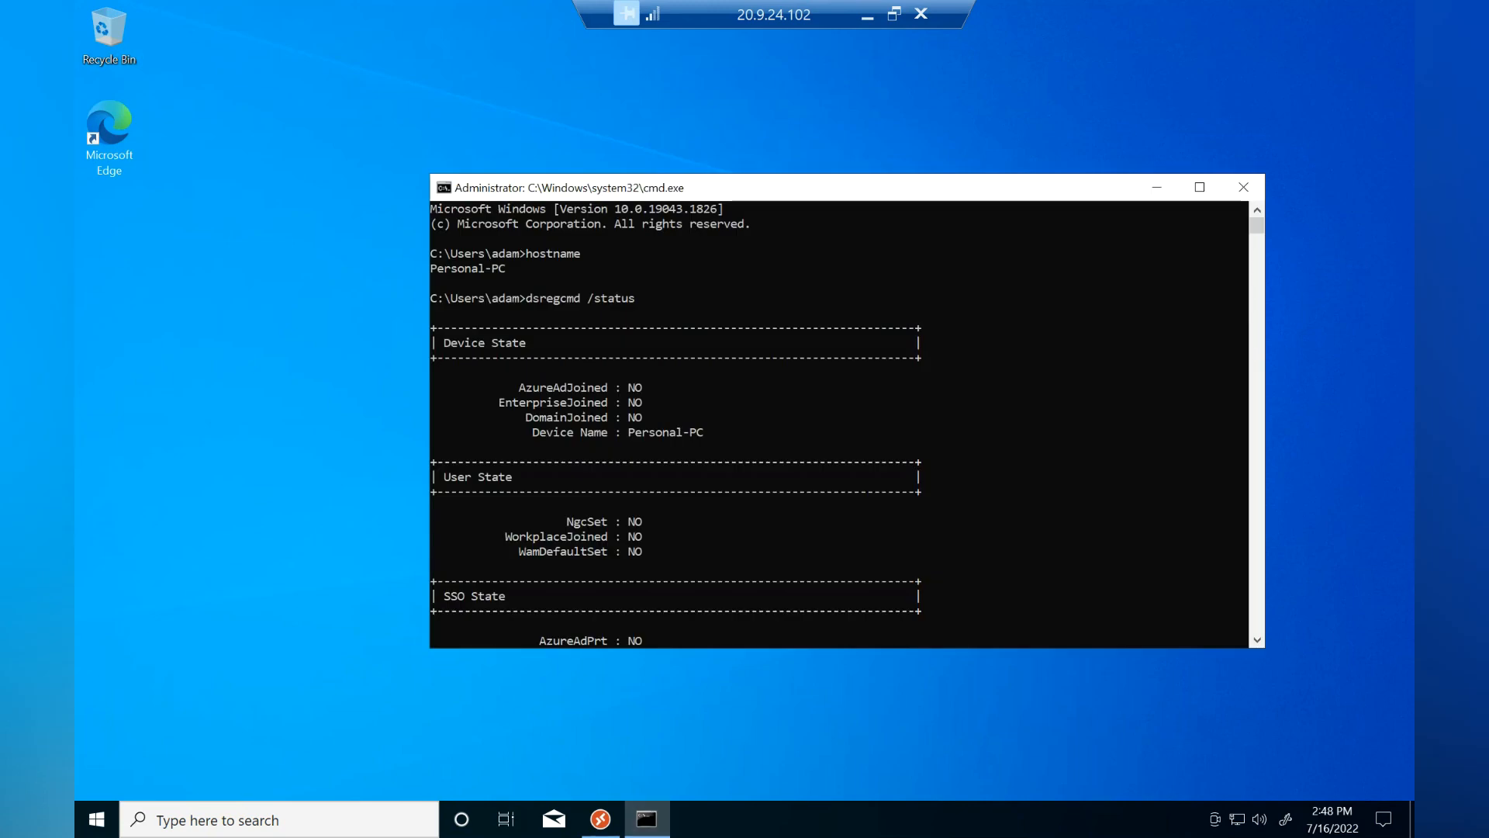
left_click_drag(511, 268, 437, 268)
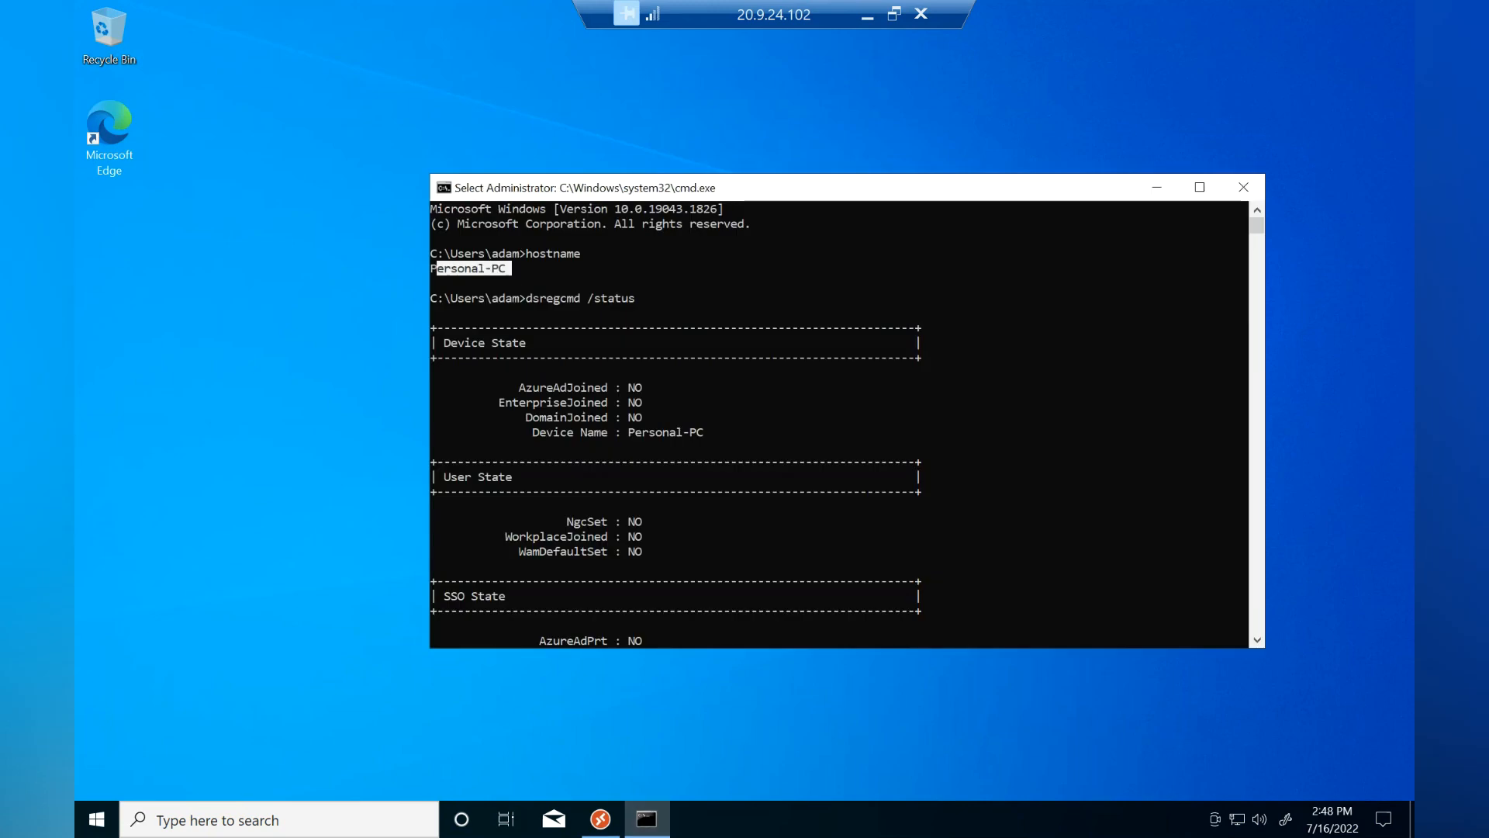
left_click_drag(649, 387, 540, 387)
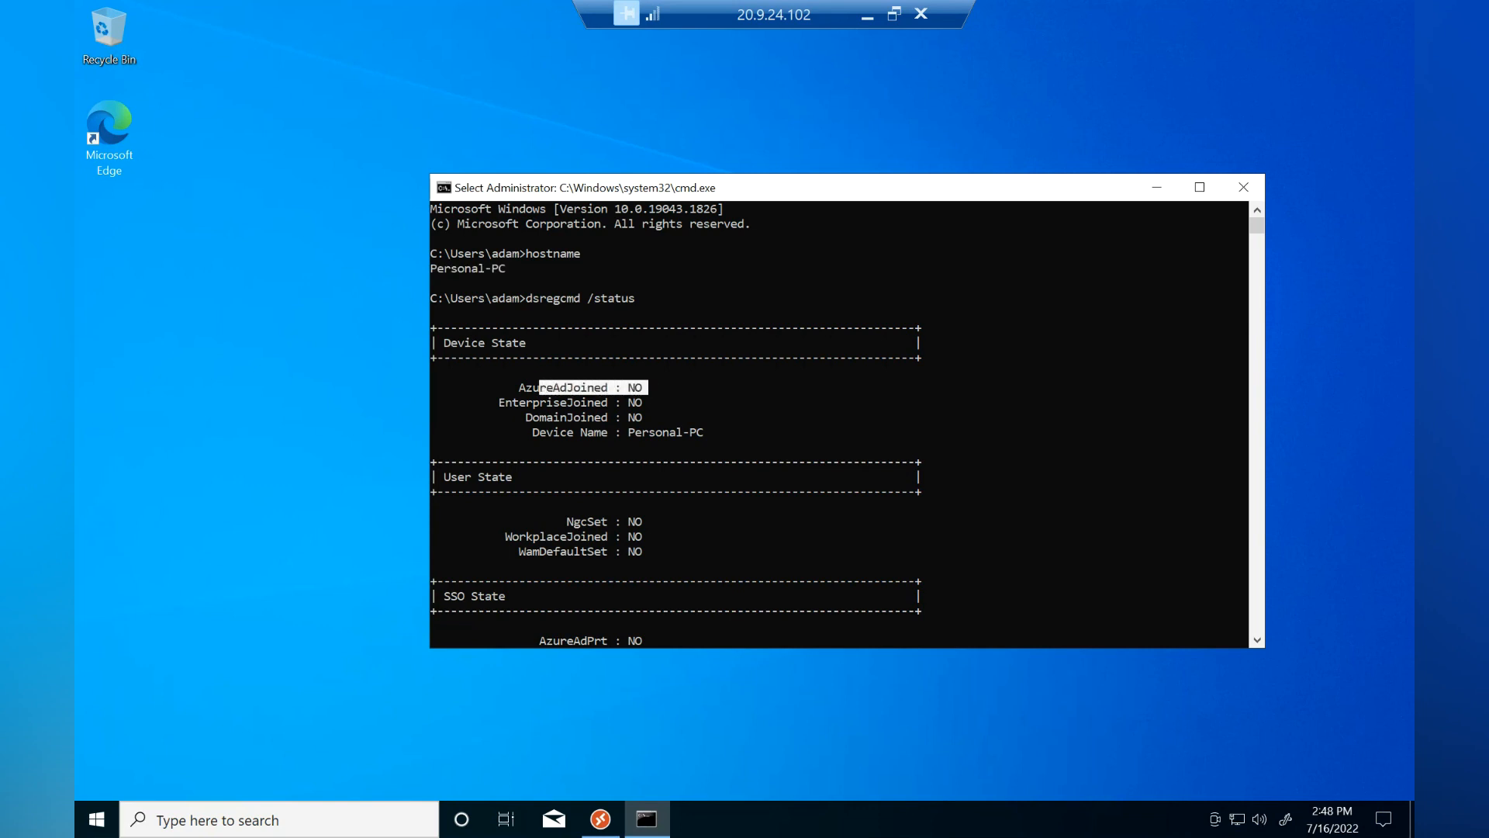
left_click(570, 387)
left_click_drag(521, 387, 633, 387)
left_click_drag(527, 416, 639, 417)
left_click(747, 432)
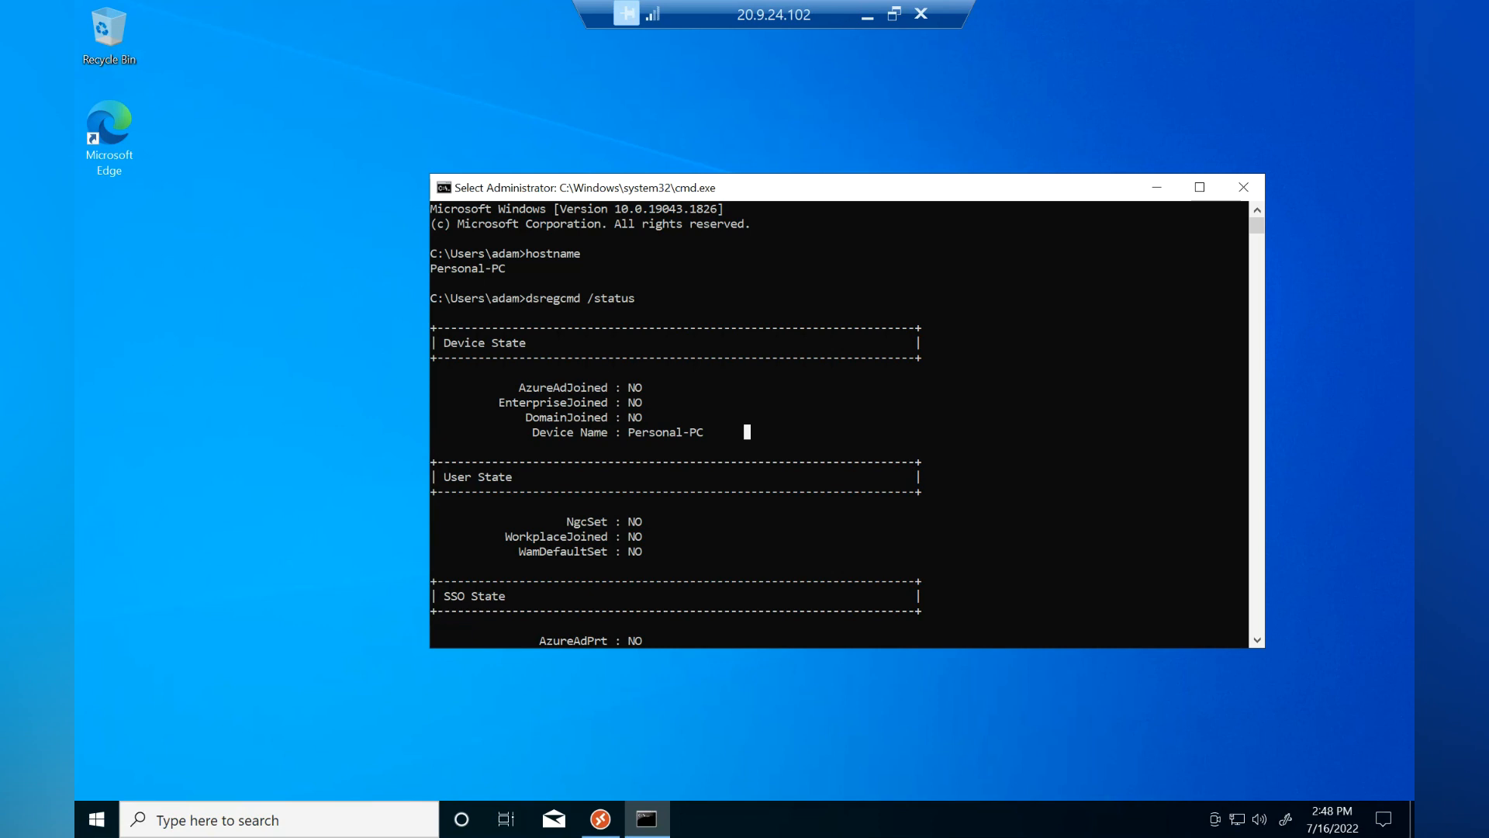
left_click(600, 819)
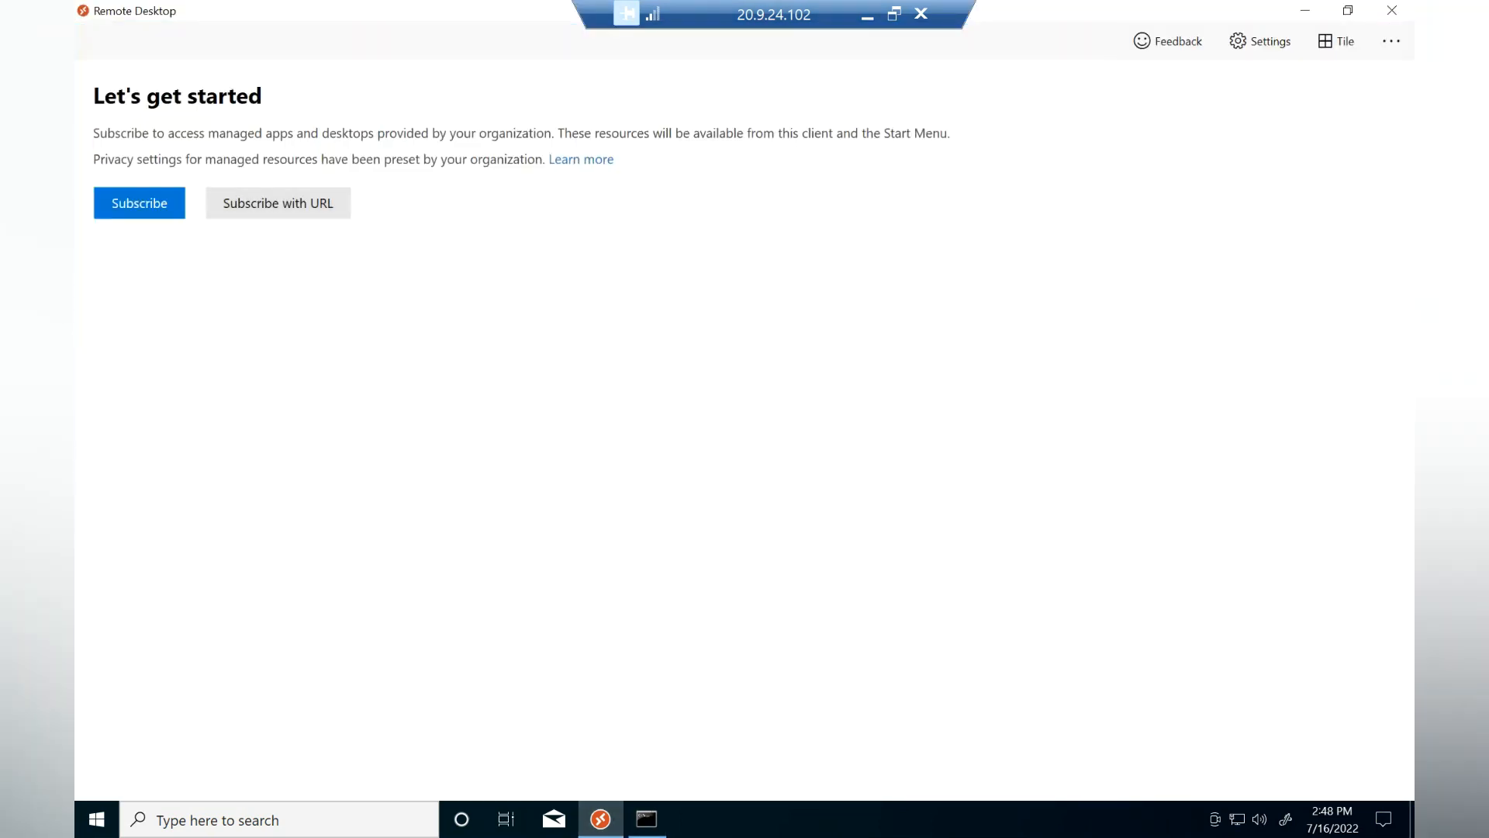
Subscribe with the test user's e-mail and password, then view details of the 'You can't get there from here' block.
left_click(139, 202)
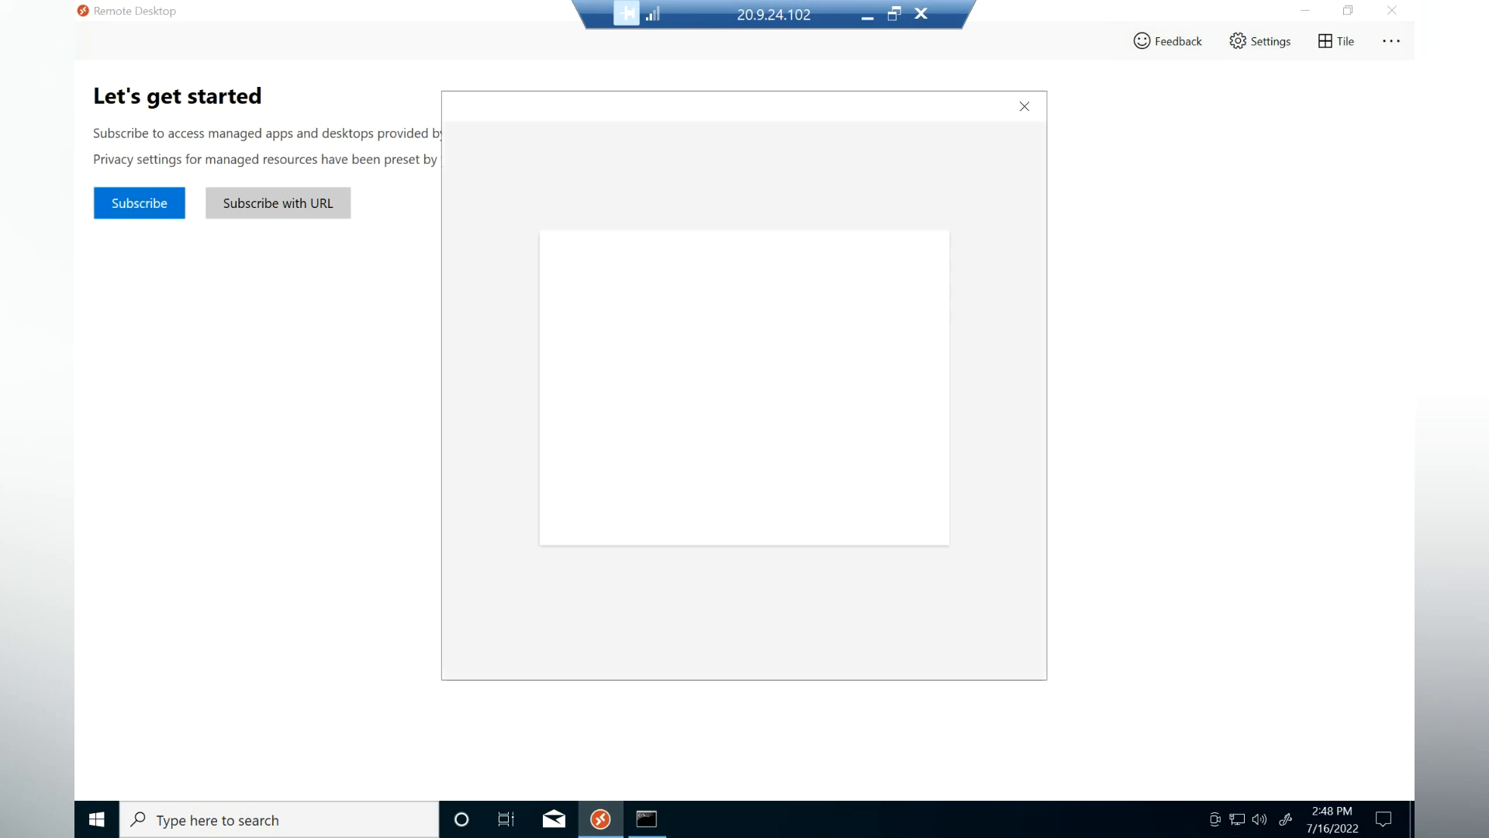
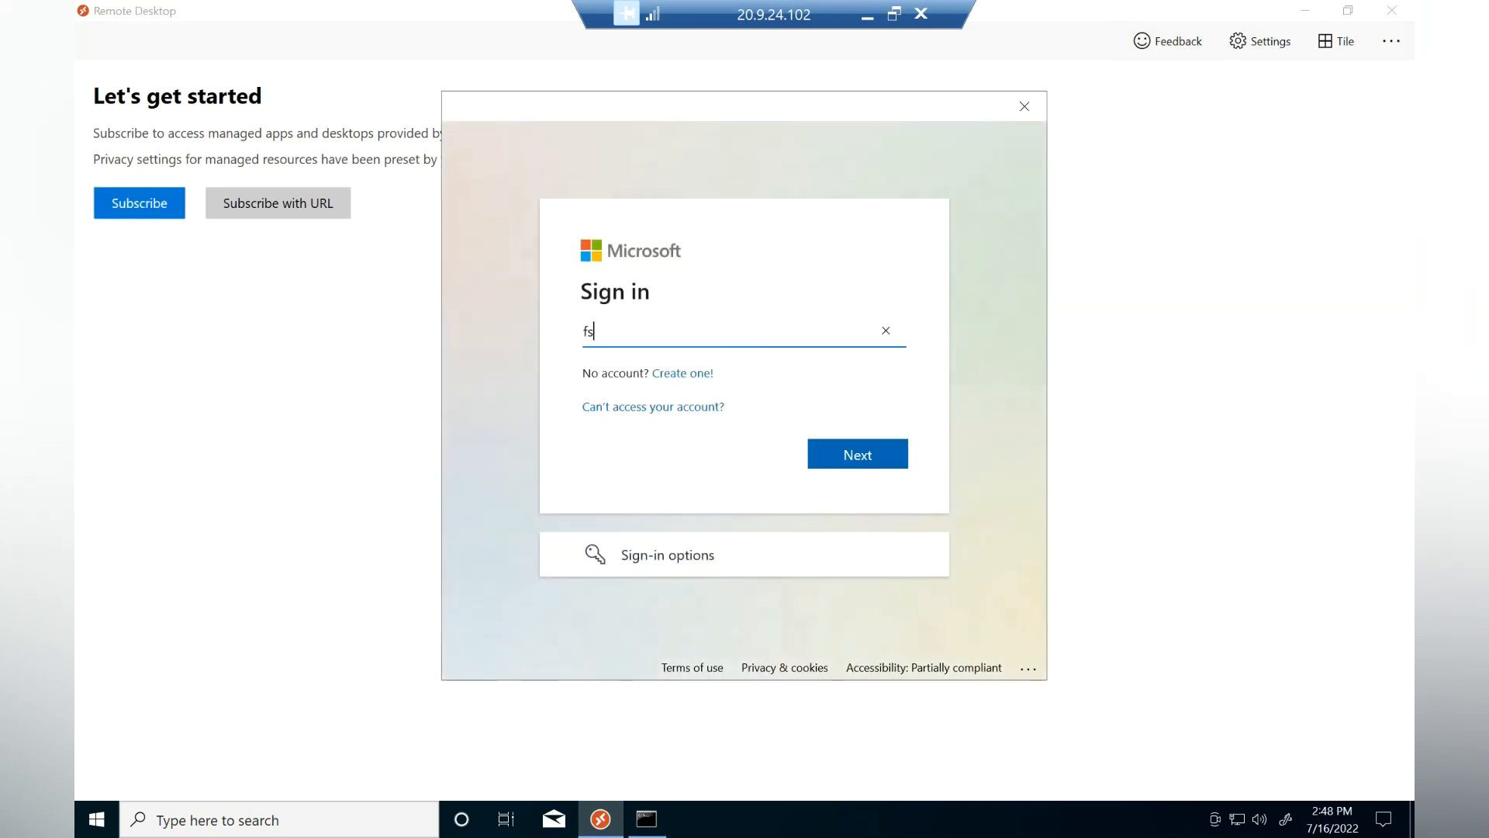
key("Return")
type("••••••••")
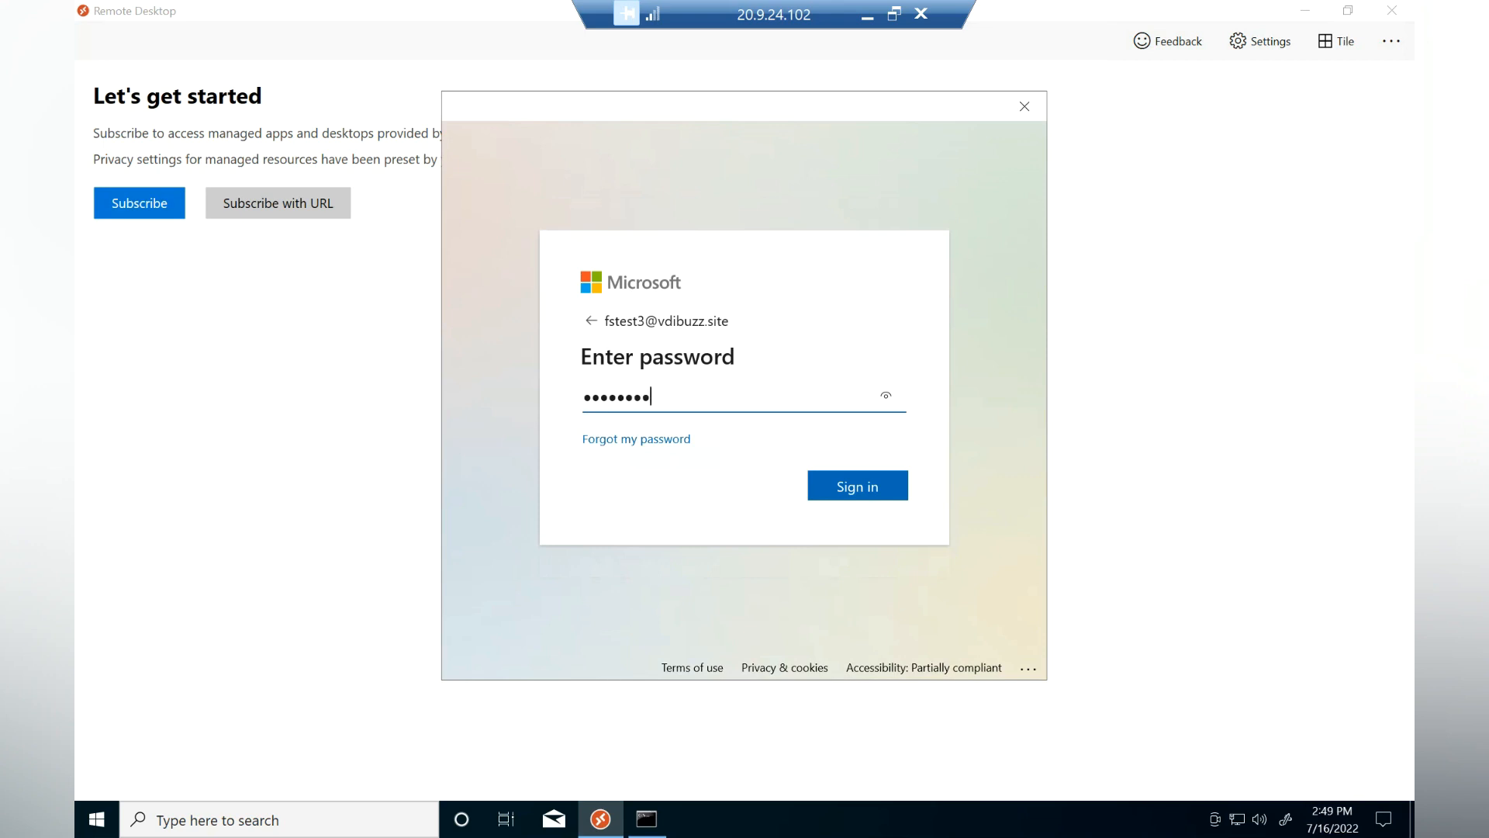
key("Return")
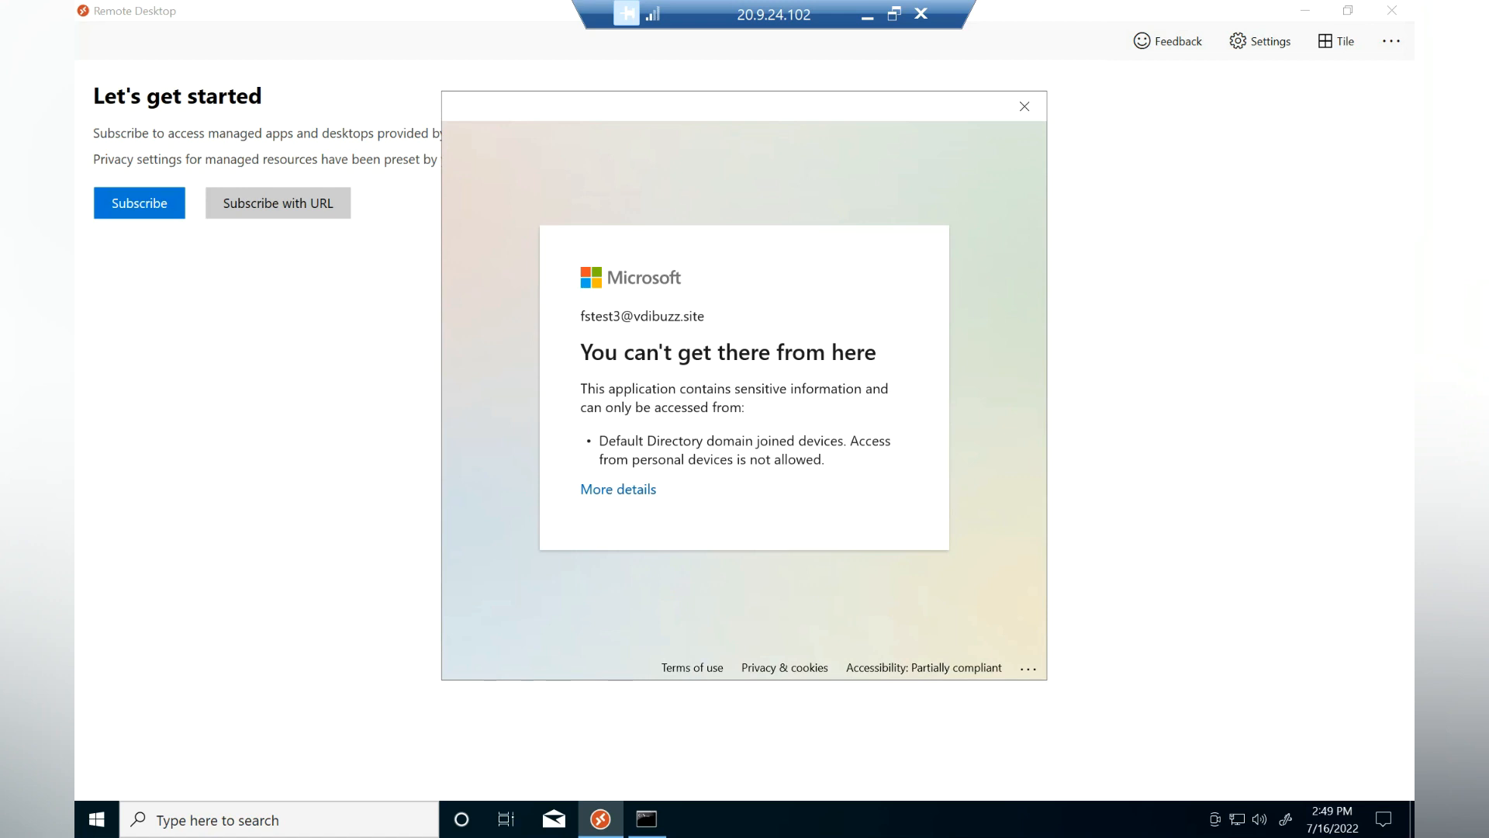
left_click(619, 488)
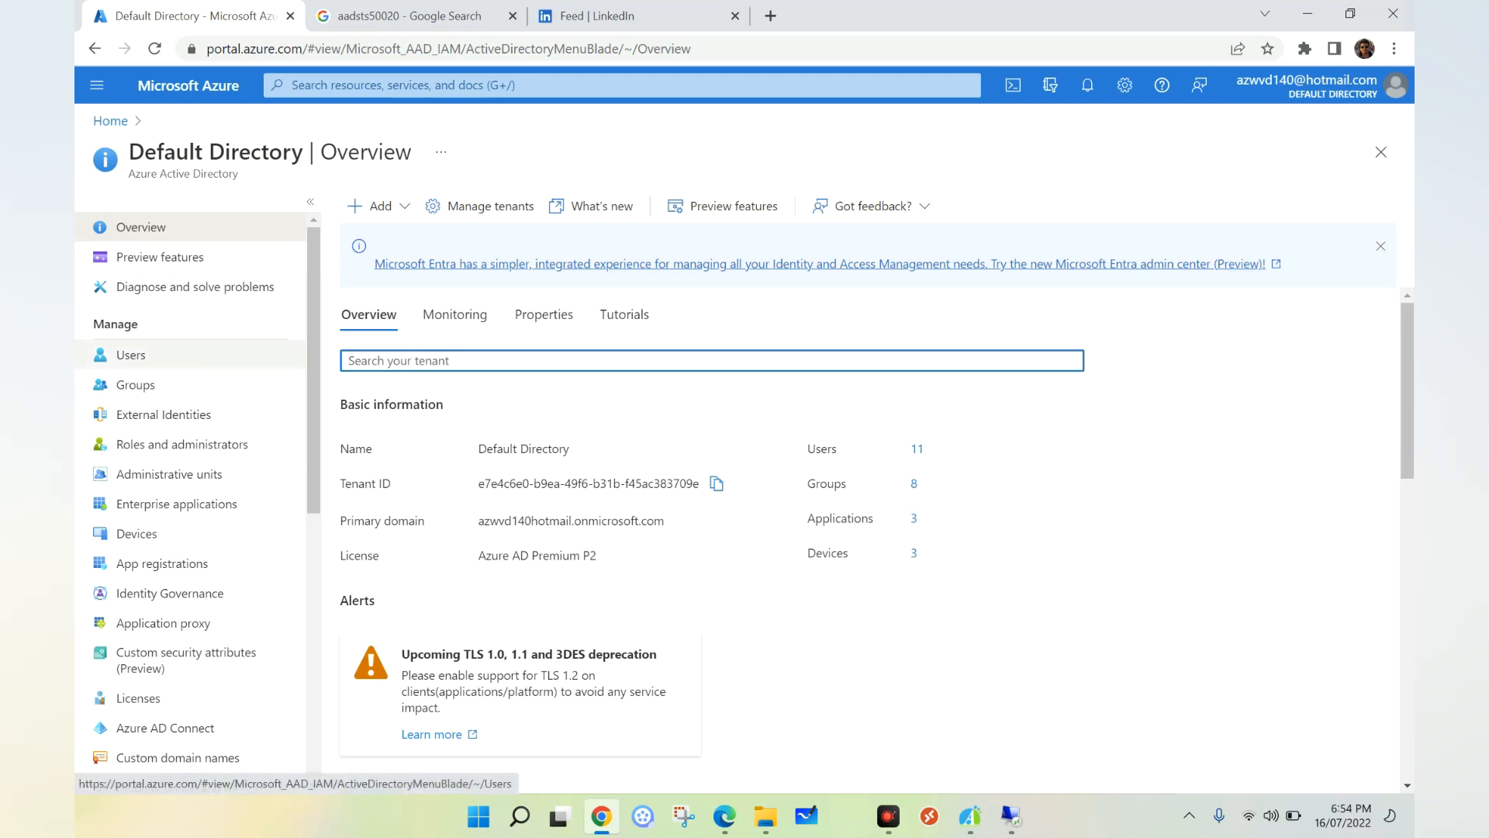
Open the test user from the directory's Users list and show their Azure Virtual Desktop sign-in logs.
left_click(131, 355)
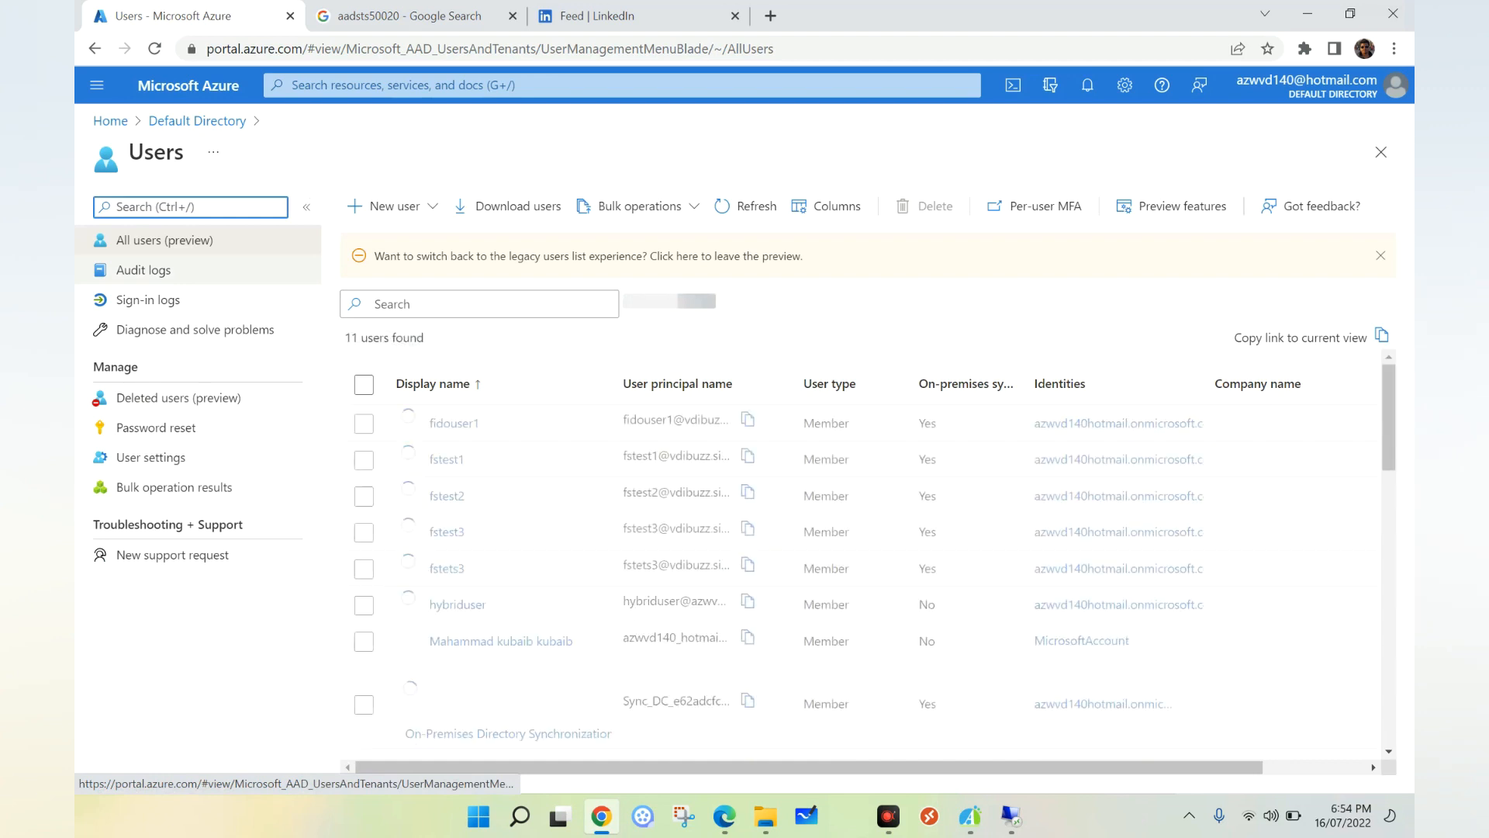
left_click(447, 570)
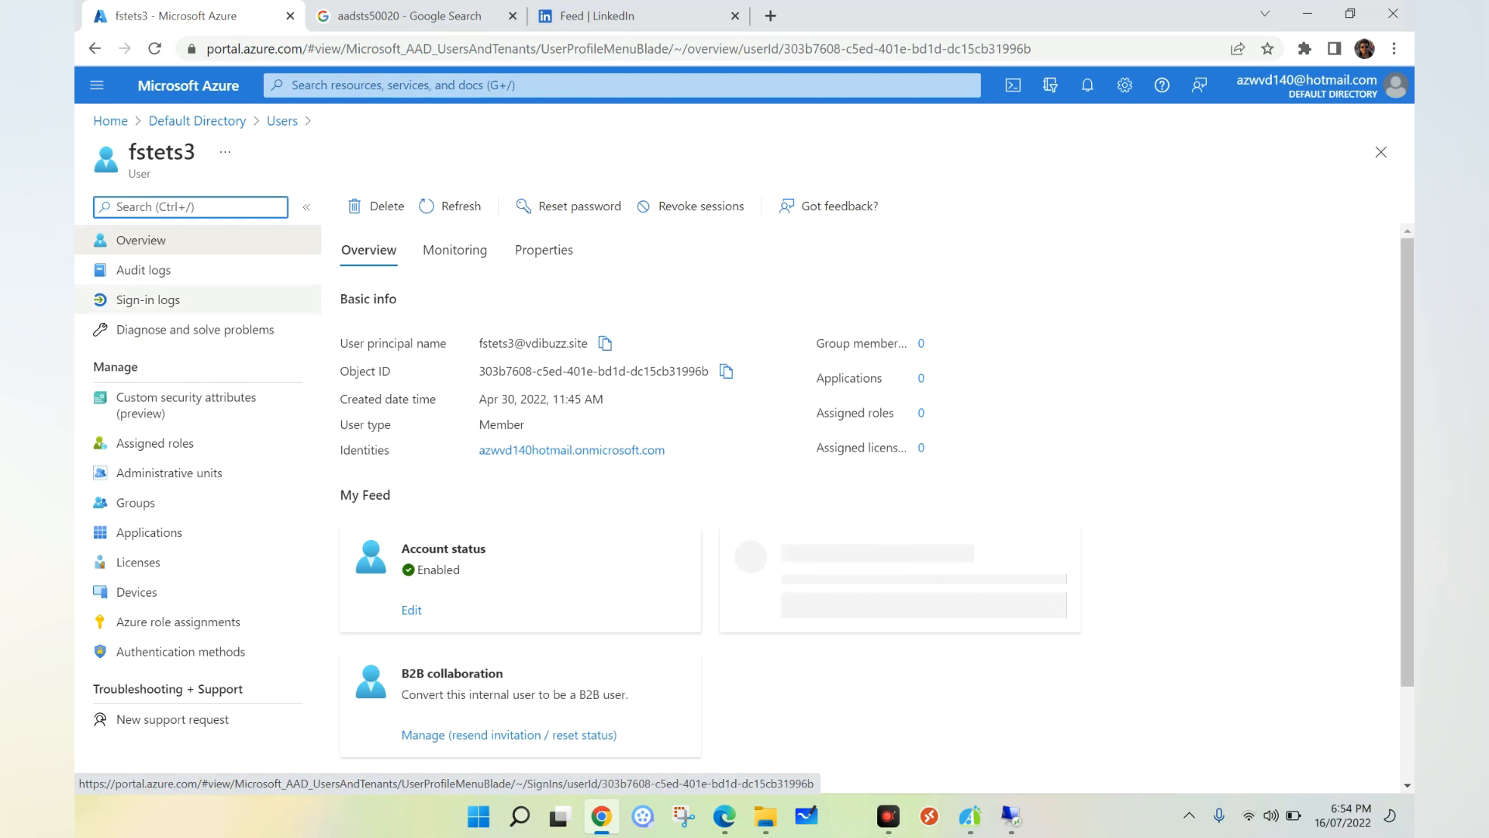
left_click(147, 299)
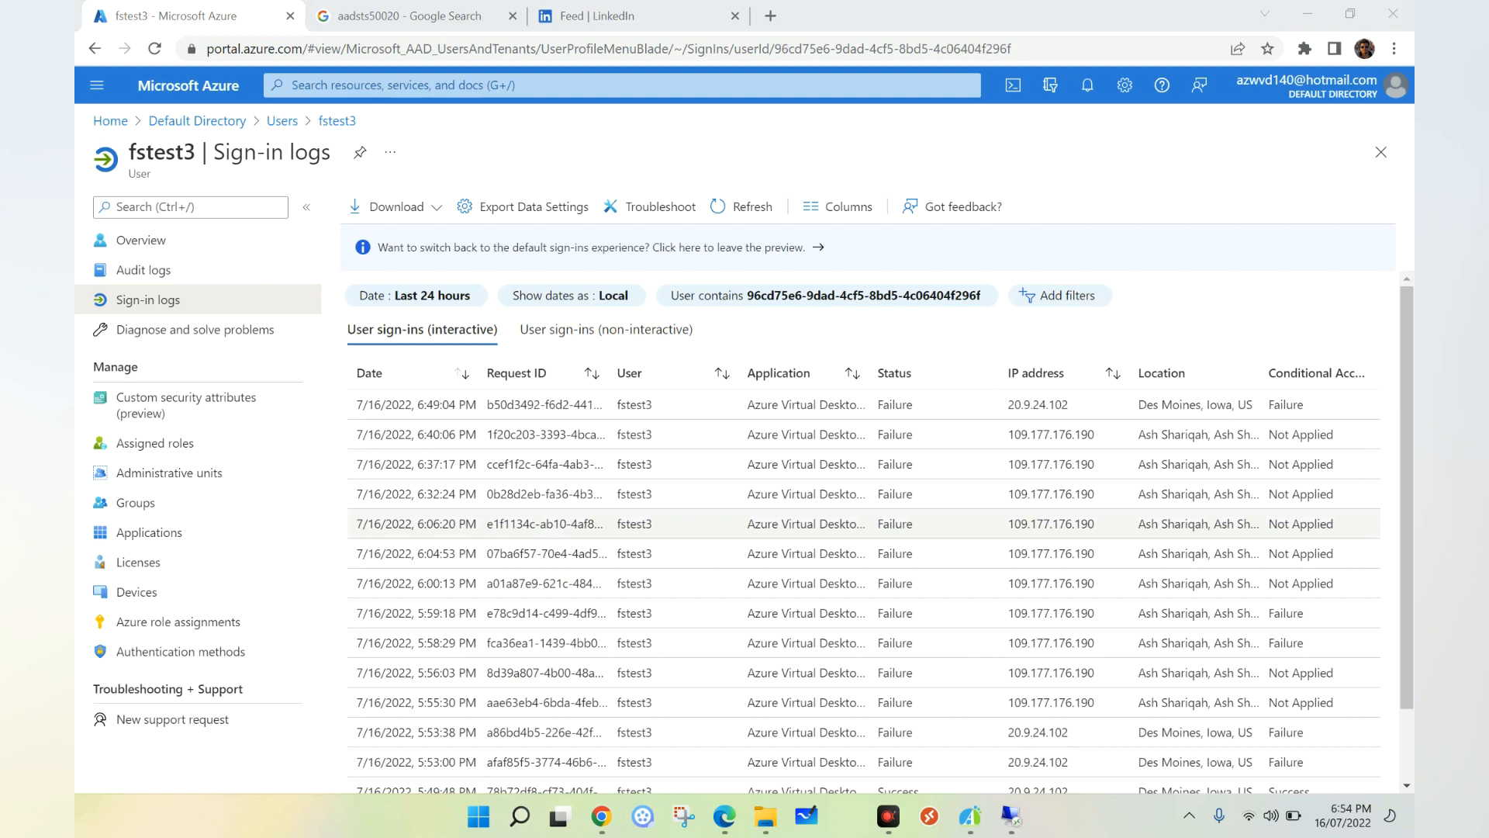
left_click_drag(195, 152, 128, 152)
scroll(863, 528, "down", 2)
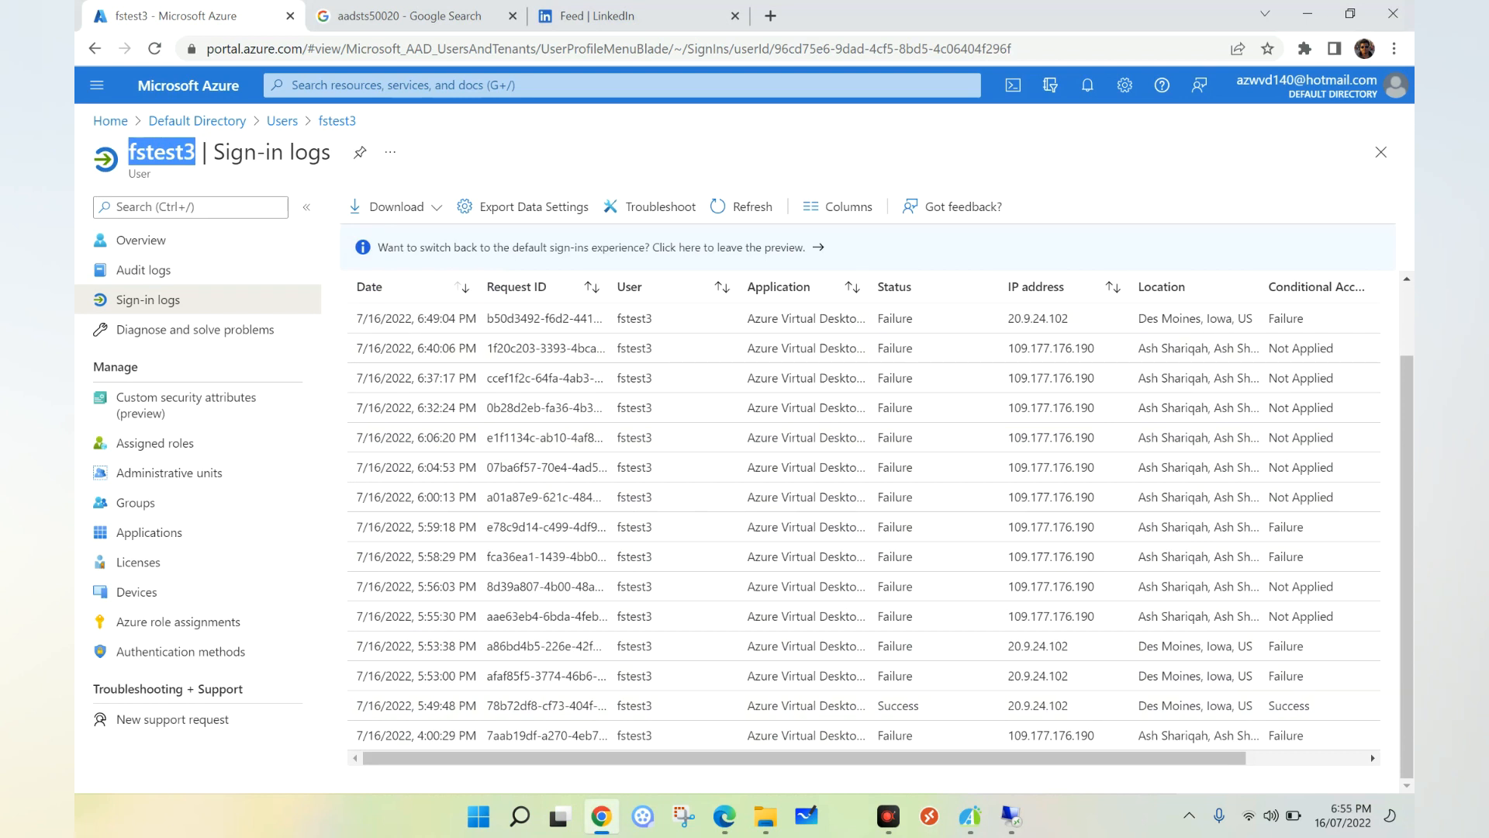
Open the 5:49:48 PM sign-in and confirm Block-personal Device shows a Success result.
left_click(898, 706)
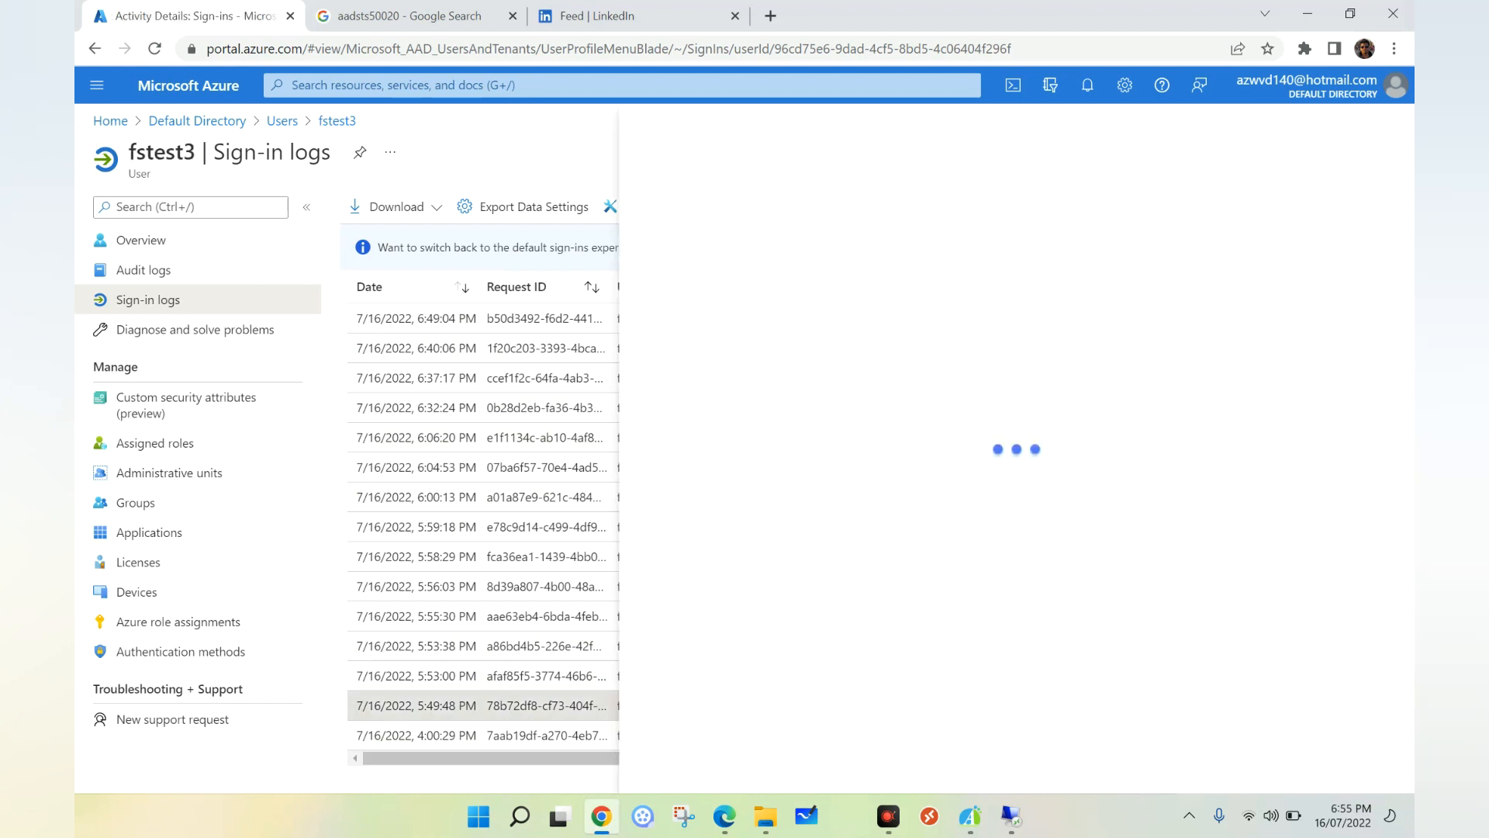
left_click(1093, 190)
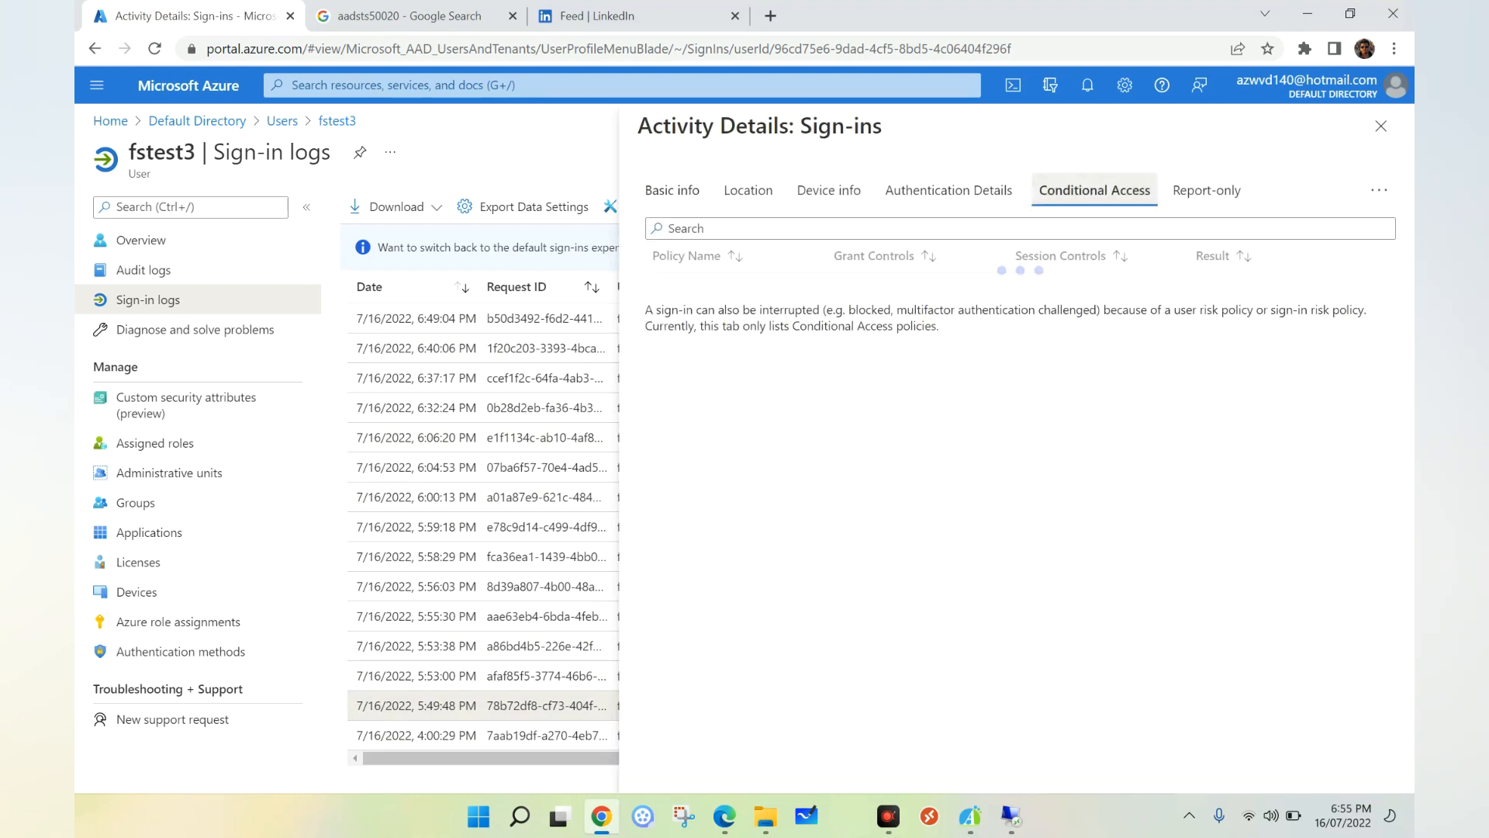
left_click_drag(1239, 289, 1195, 288)
Check the sign-in's device info showing Join Type Hybrid Azure AD joined.
left_click(829, 190)
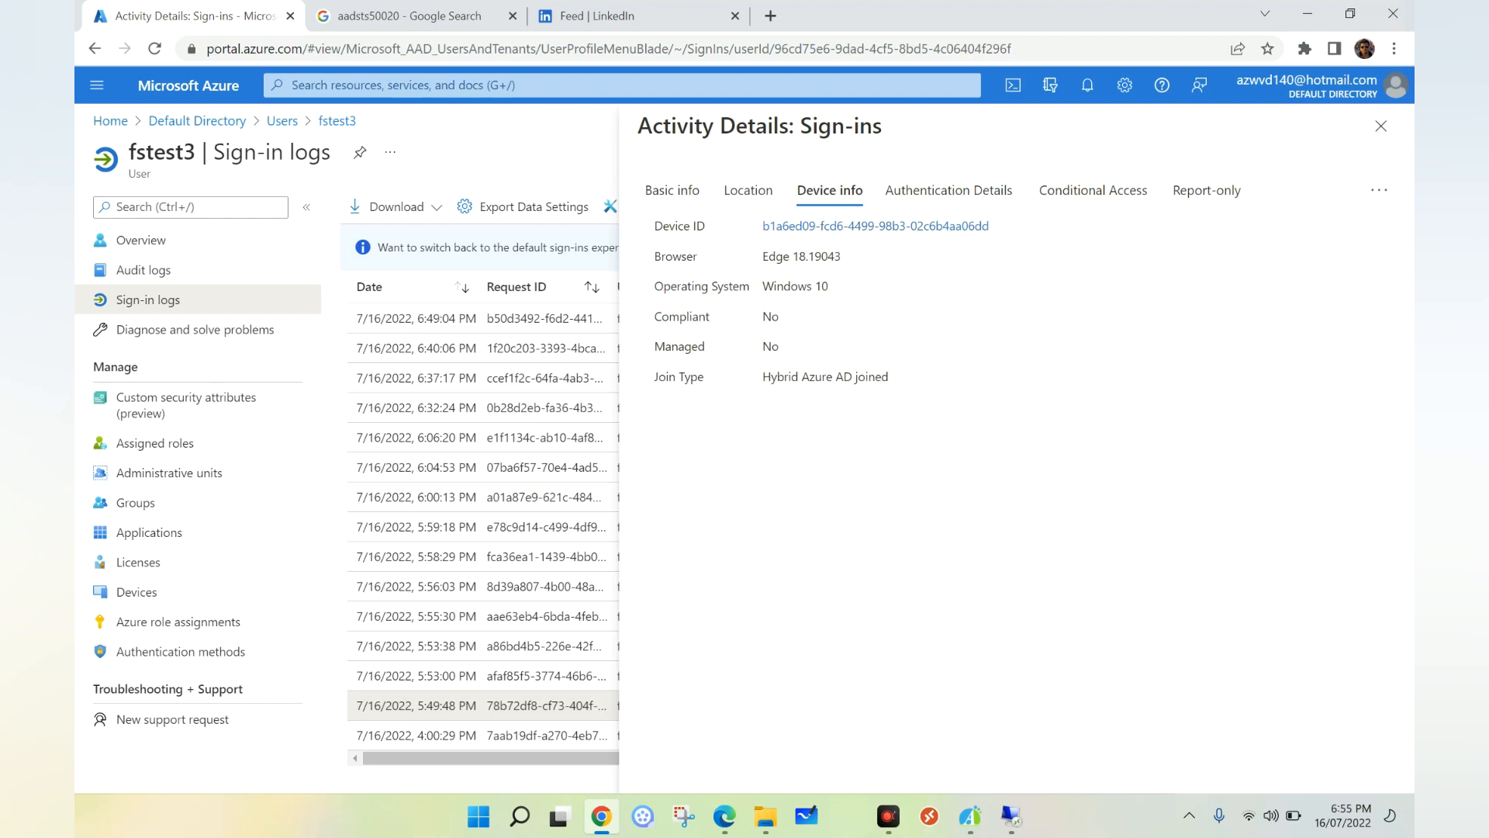
left_click_drag(889, 377, 772, 377)
left_click(1094, 190)
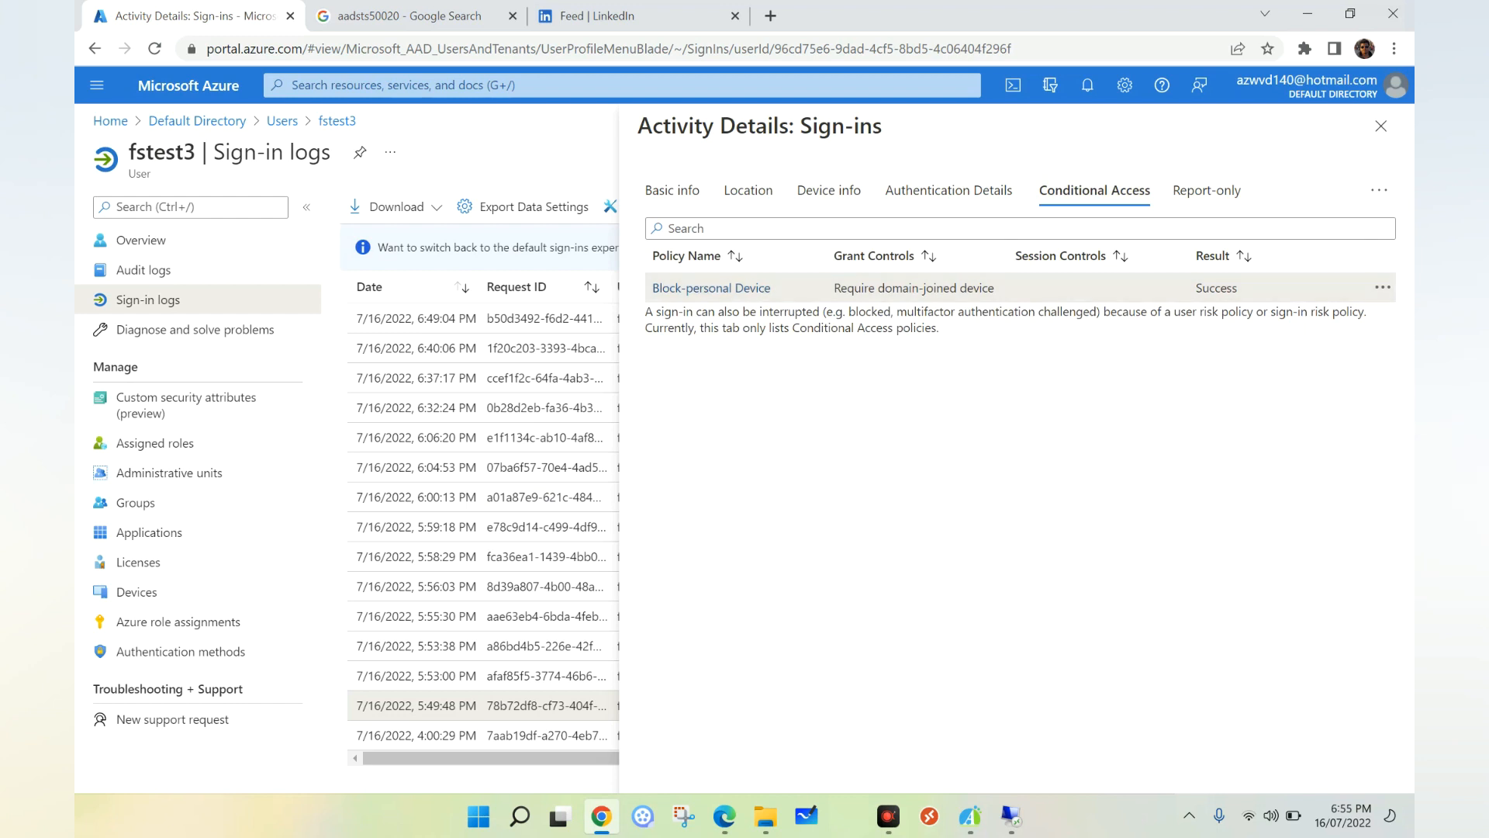
left_click(798, 190)
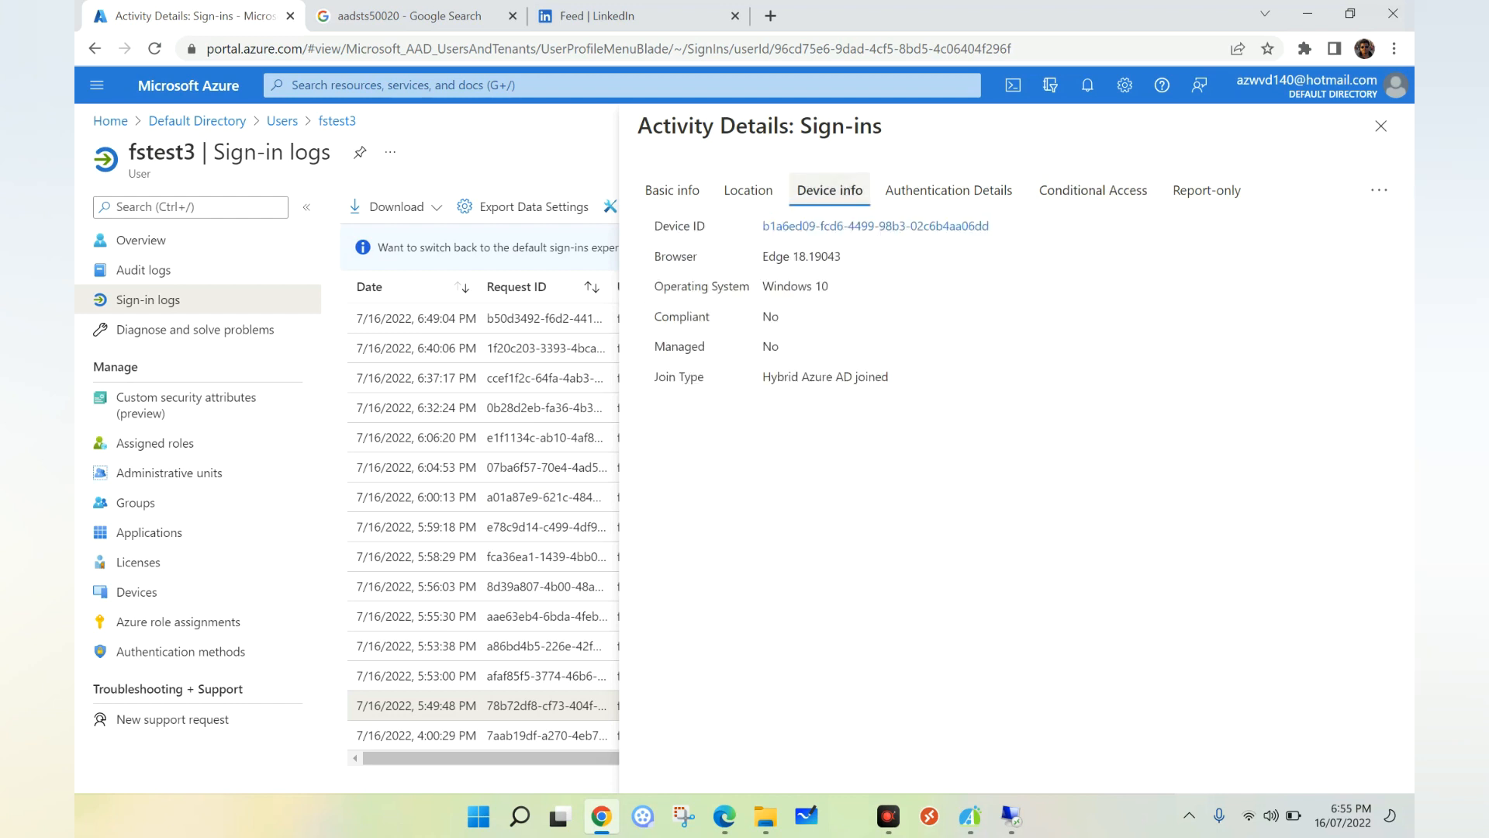
left_click_drag(889, 377, 762, 377)
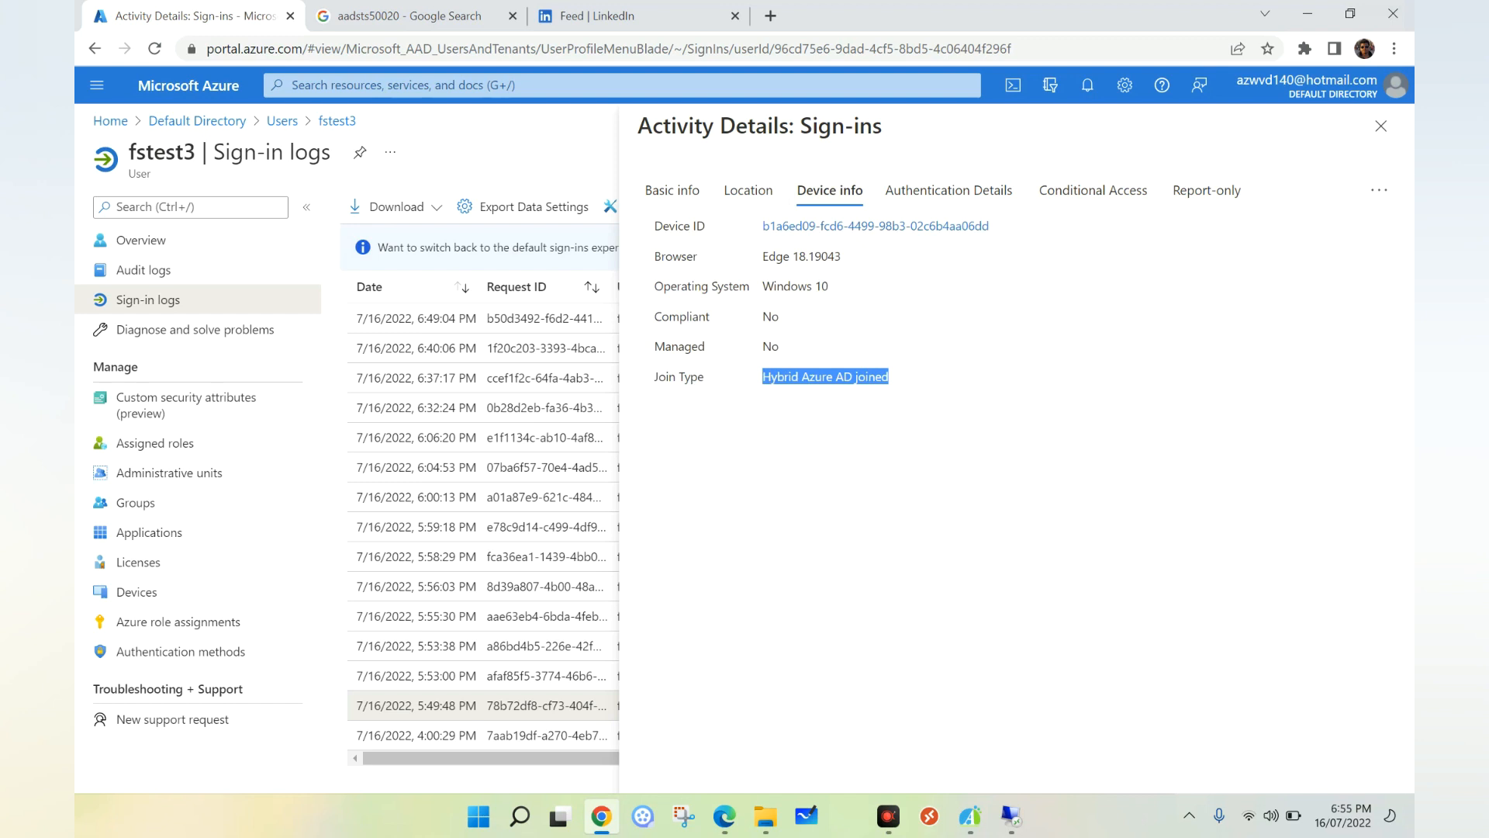
Close the details and highlight the latest 6:49:04 PM sign-in's Failure status and conditional access result.
left_click(1380, 125)
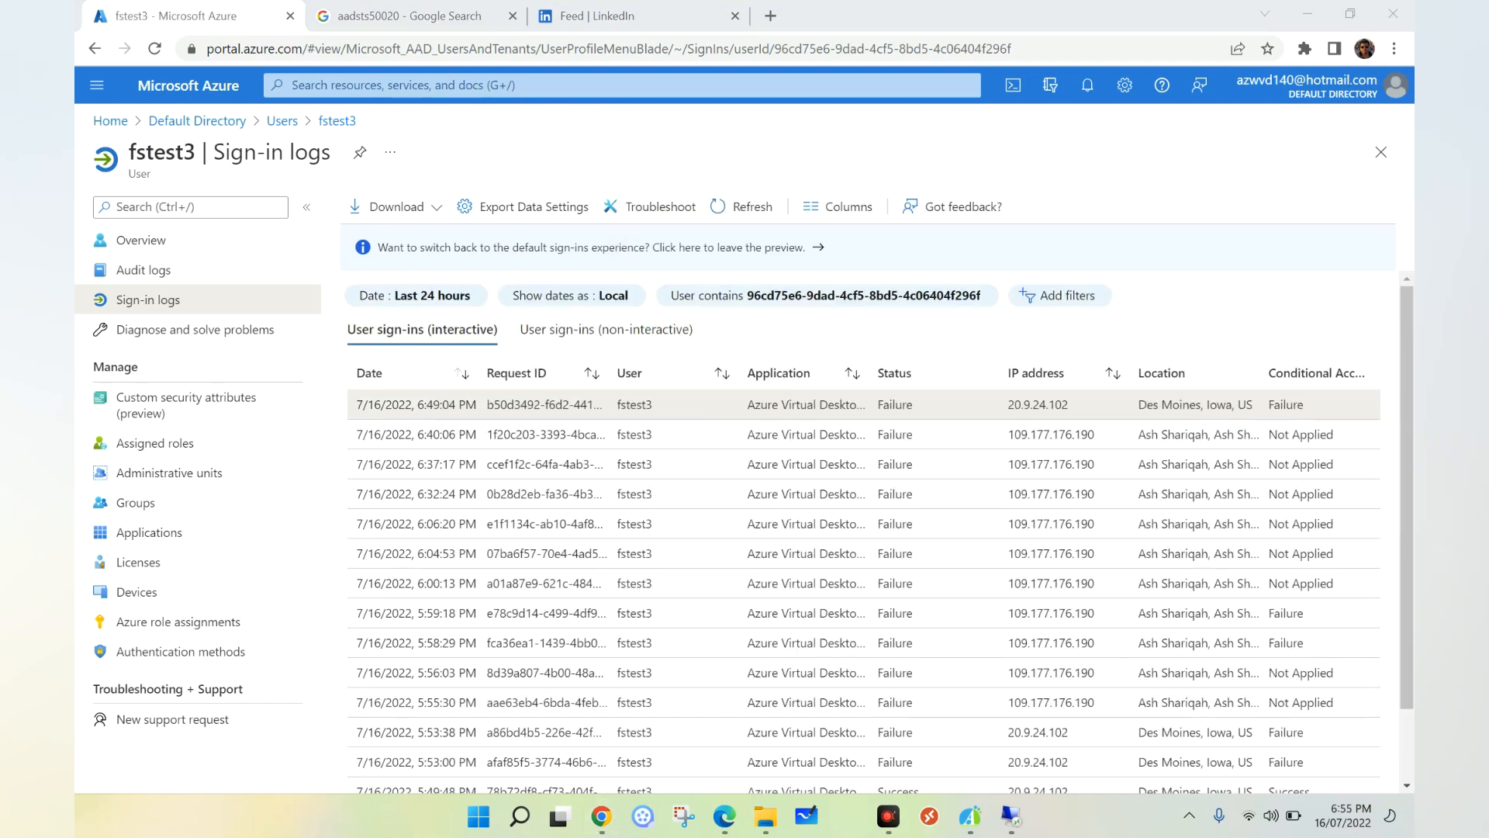
left_click(863, 404)
left_click_drag(882, 405, 876, 404)
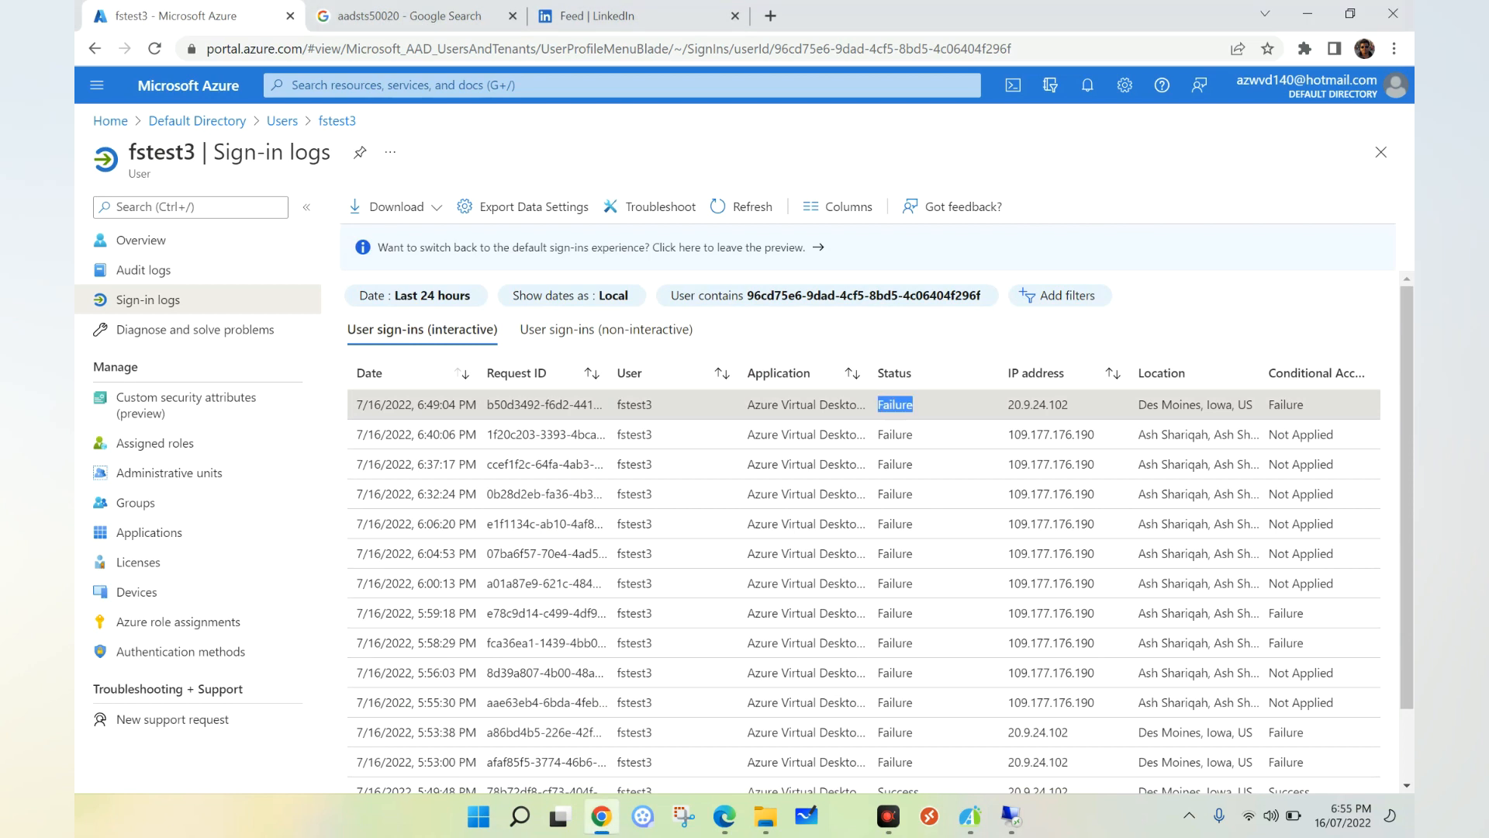
left_click_drag(1306, 404, 1280, 404)
Review the failed sign-in's Block-personal Device result, then return to the Default Directory overview.
left_click(1282, 405)
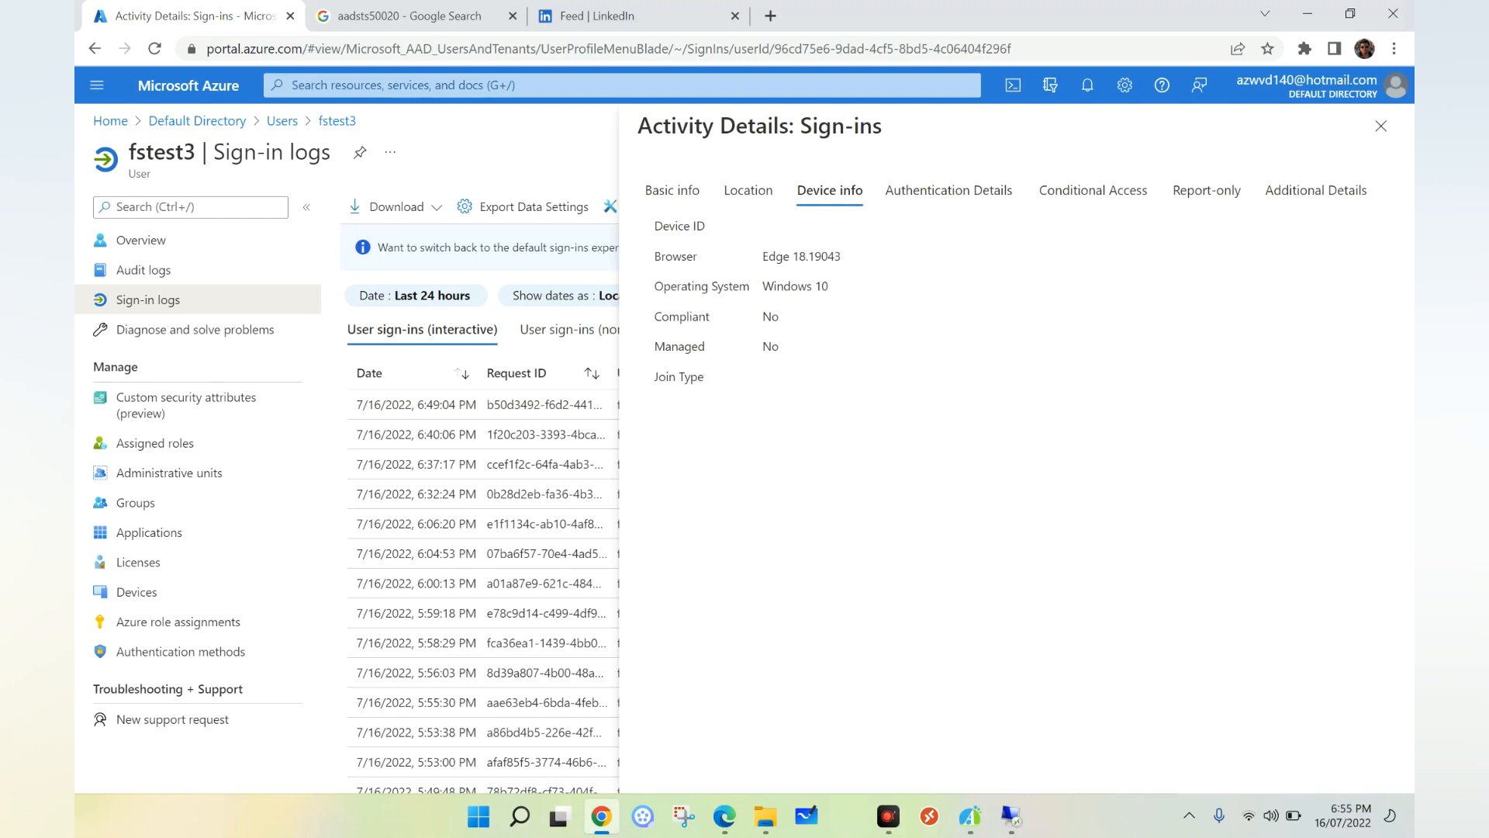
left_click(1095, 191)
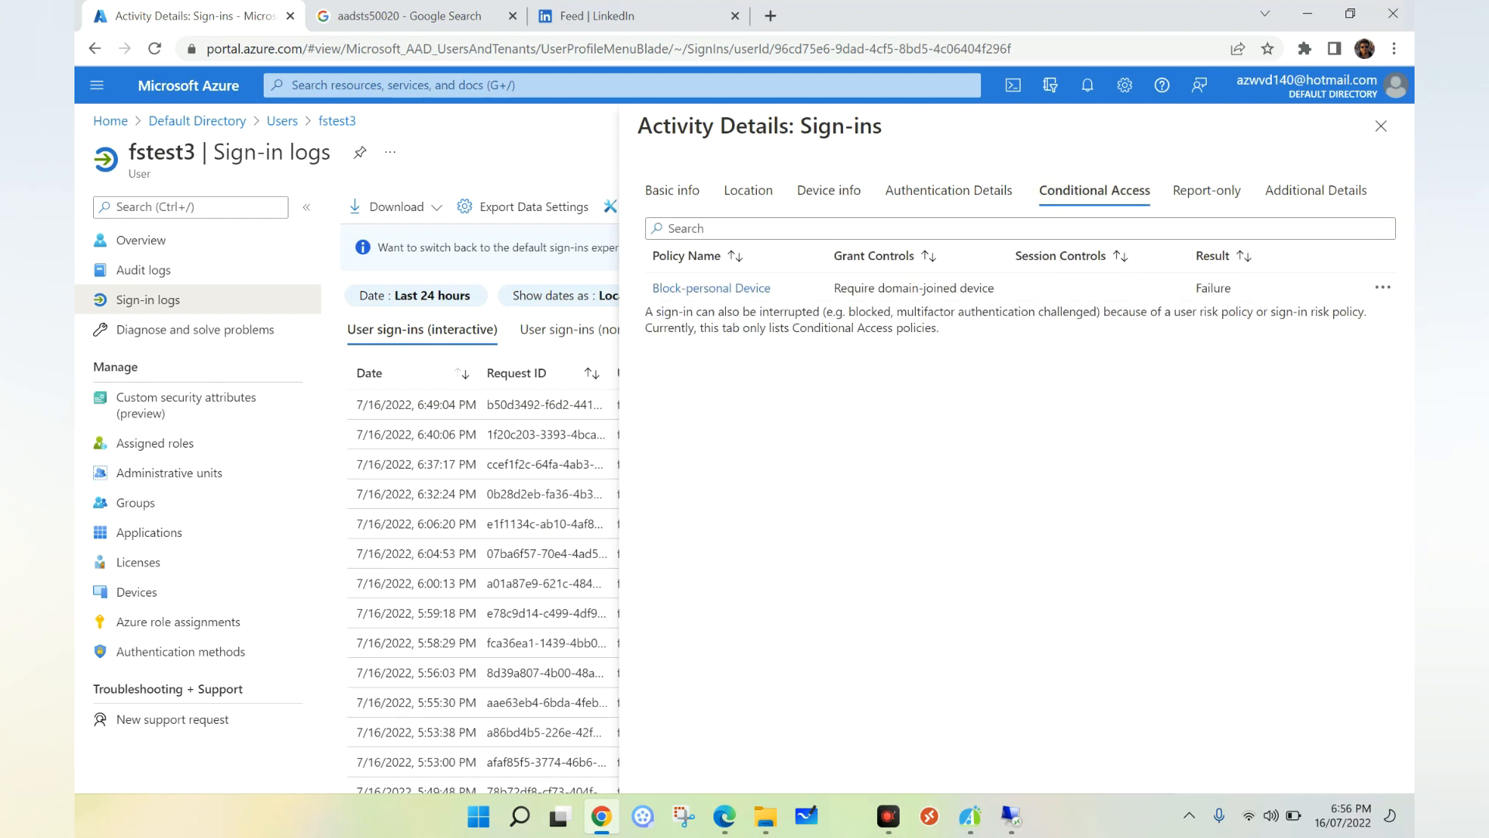
left_click(1380, 125)
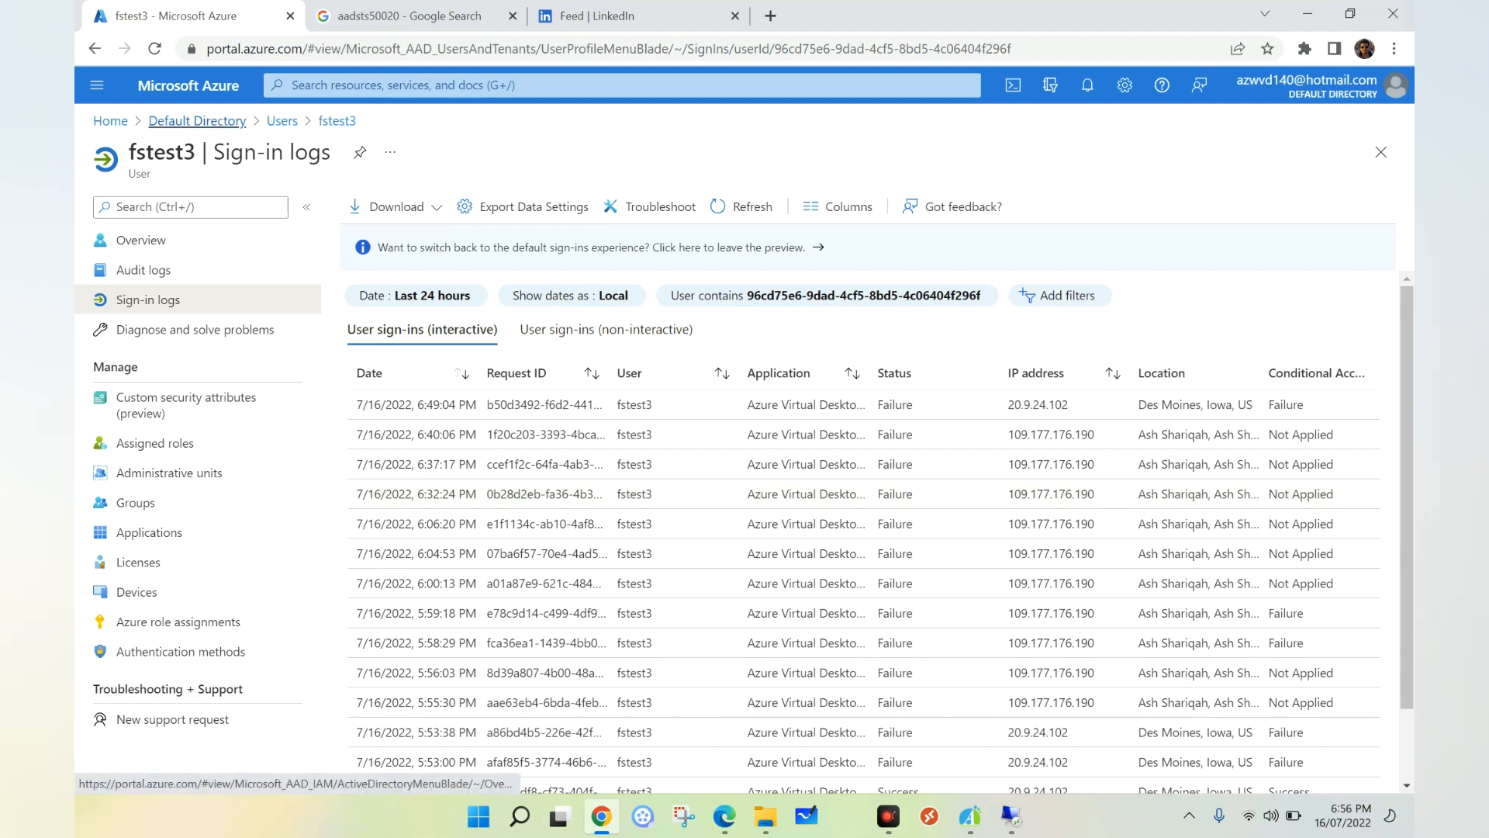
left_click(197, 120)
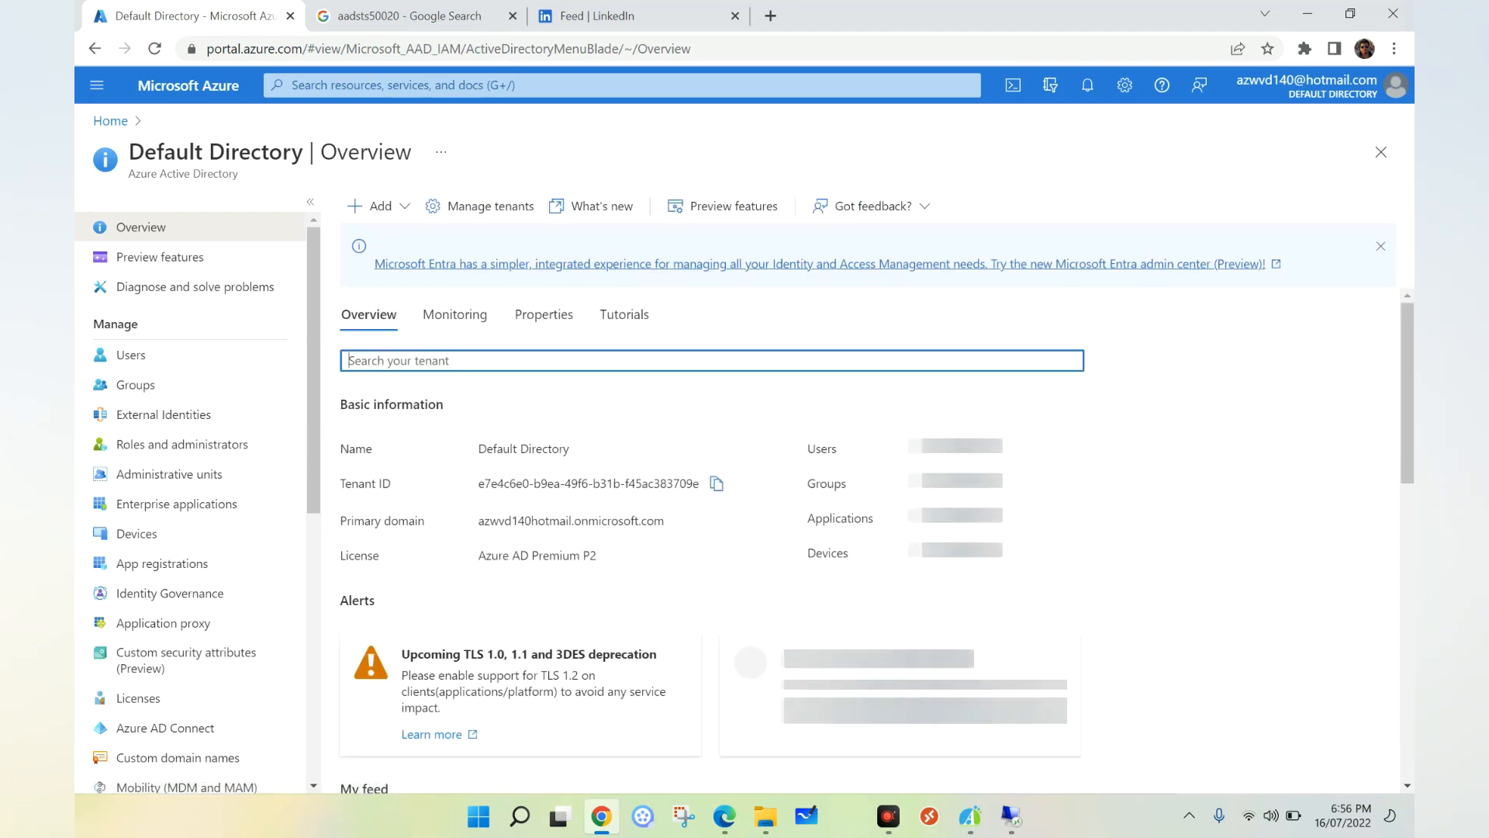